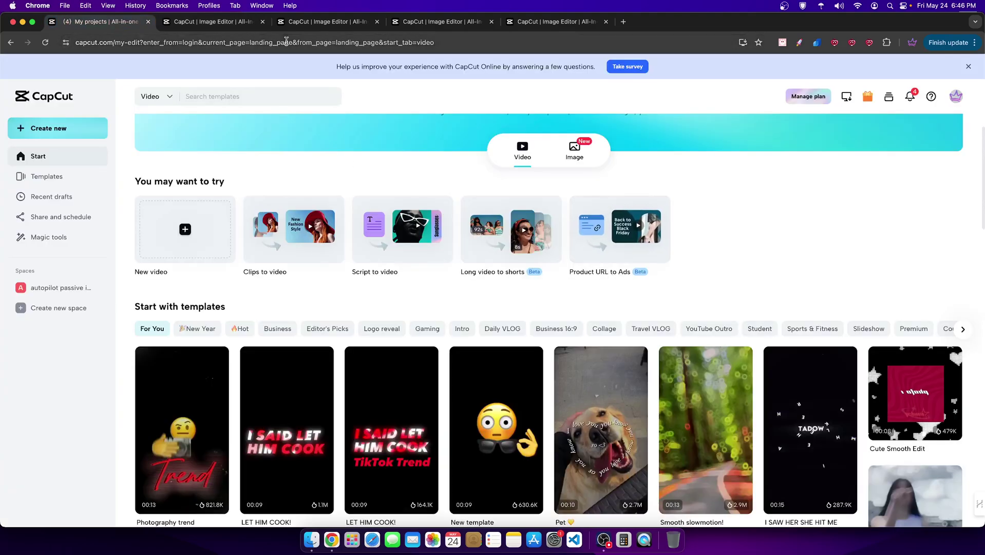
# - Open CapCut's Product URL to Ads page, focus its link field, and open Chrome's menu
pyautogui.click(240, 23)
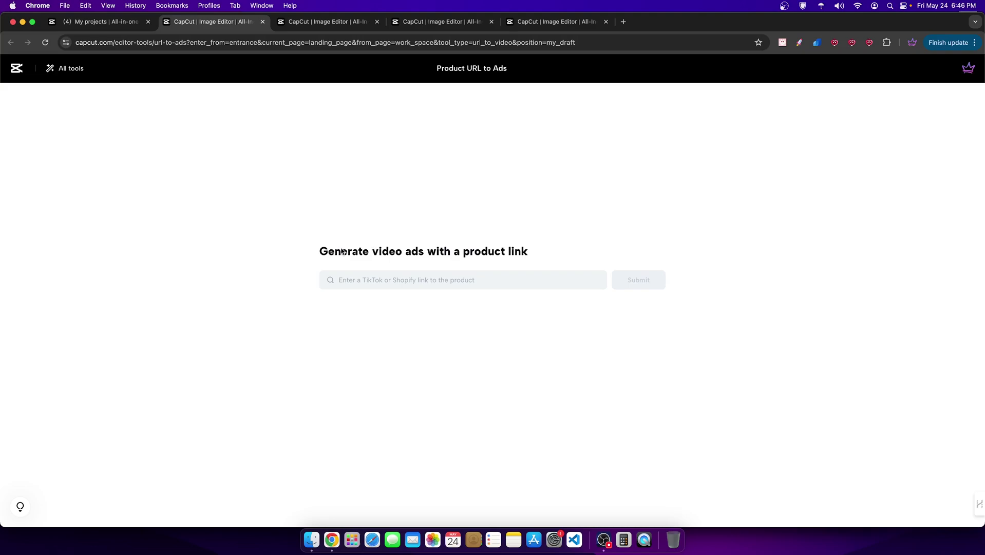
pyautogui.click(367, 281)
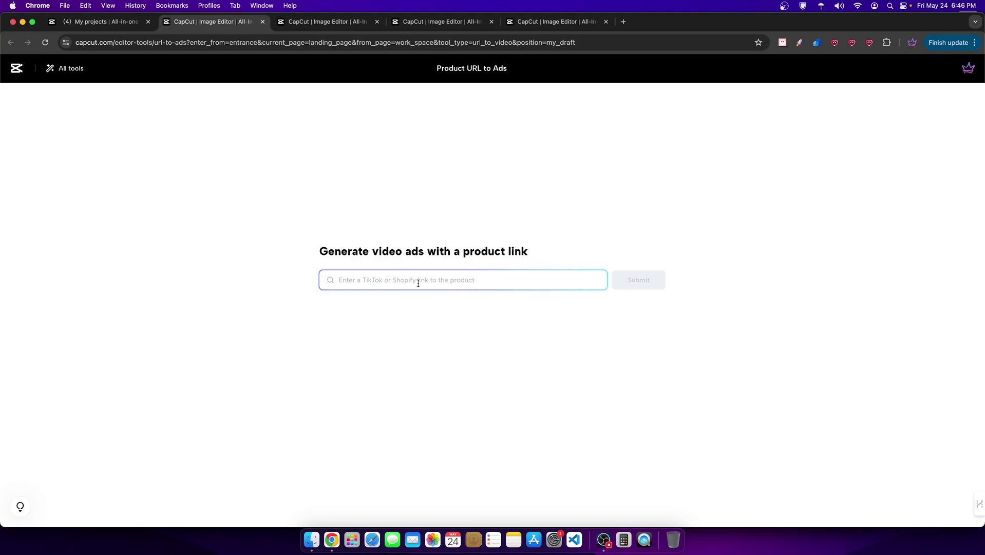
pyautogui.click(974, 42)
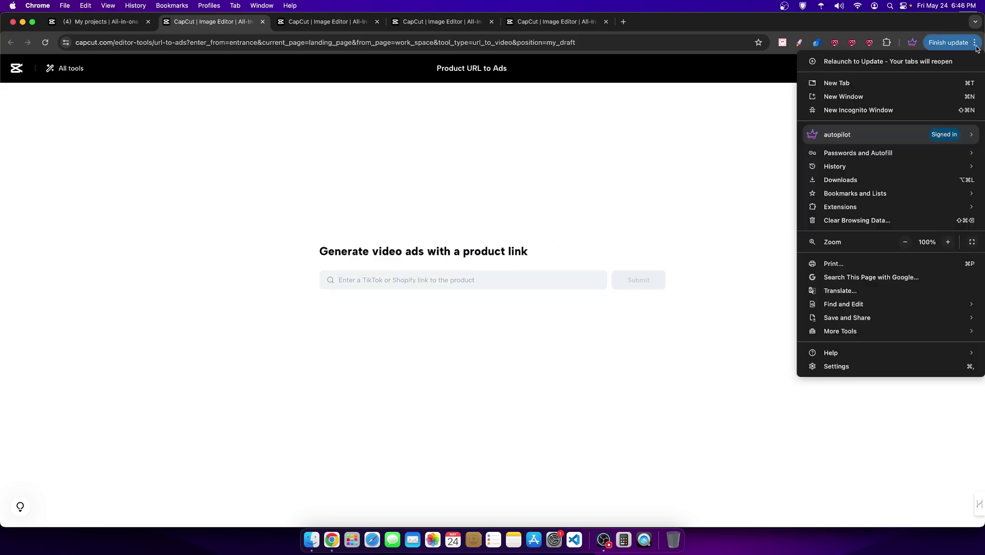
# - Open a new Incognito window and search for 'alphalete'
pyautogui.click(862, 109)
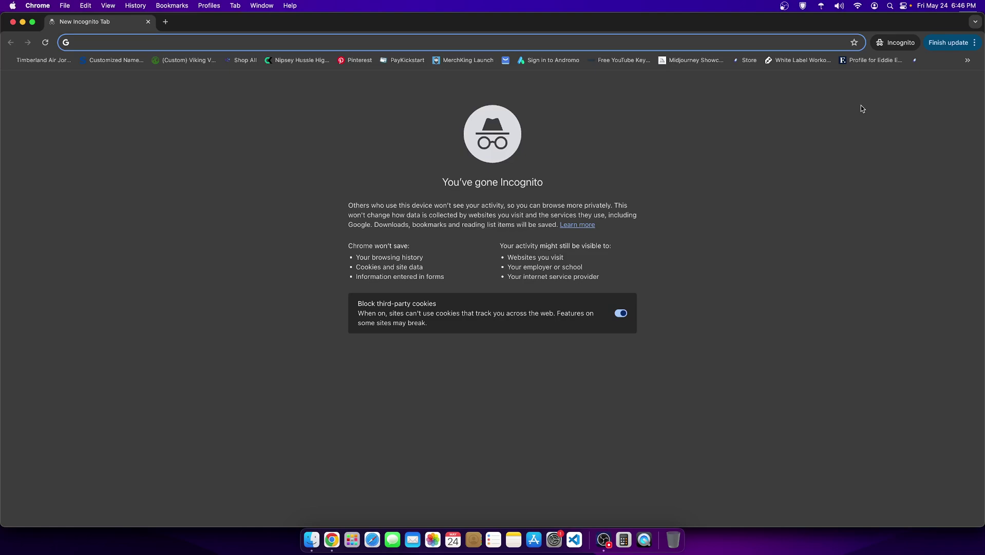
pyautogui.write('a;l')
pyautogui.press('BackSpace')
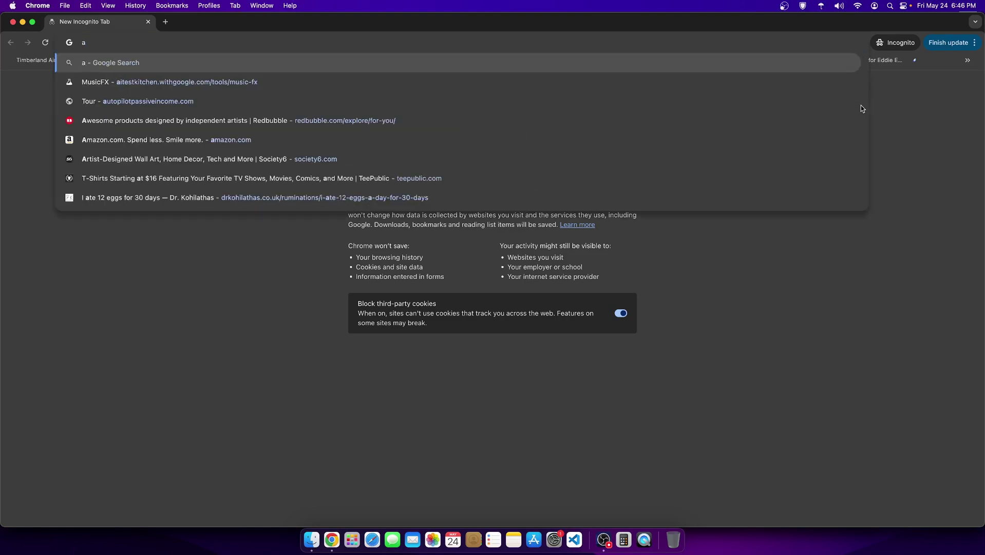
pyautogui.press('BackSpace')
pyautogui.write('lphalete')
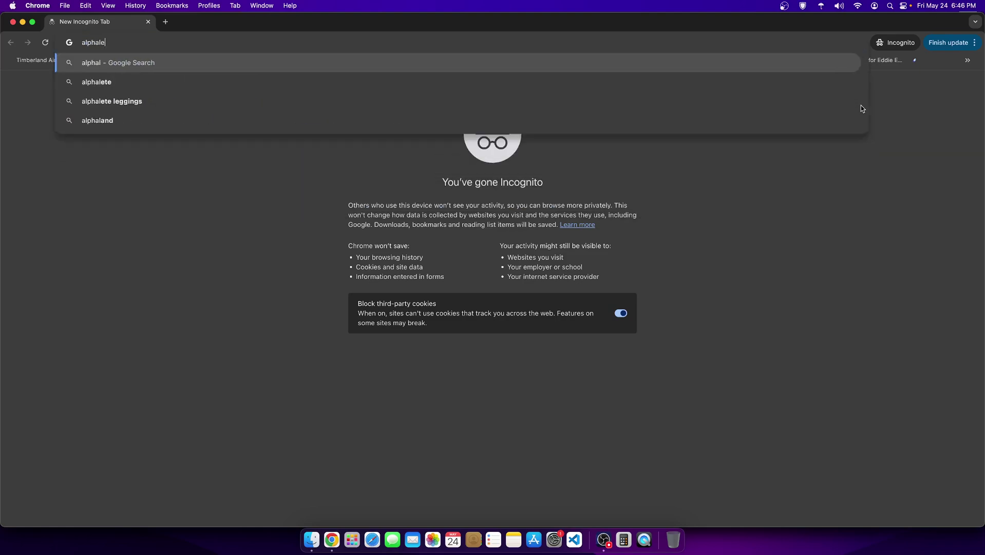
pyautogui.press('Return')
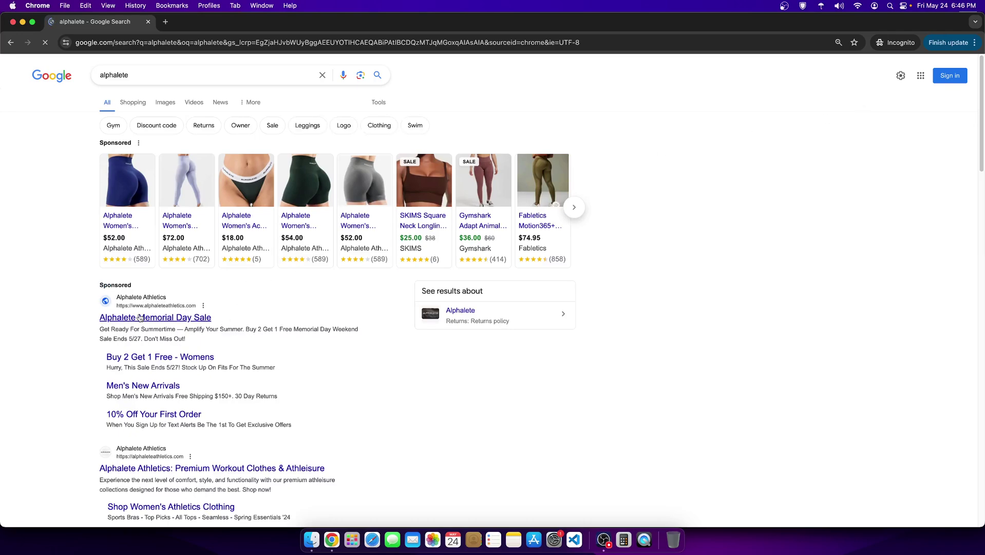
# - Open the Alphalete Athletics website and dismiss its 10% off popup
pyautogui.click(136, 470)
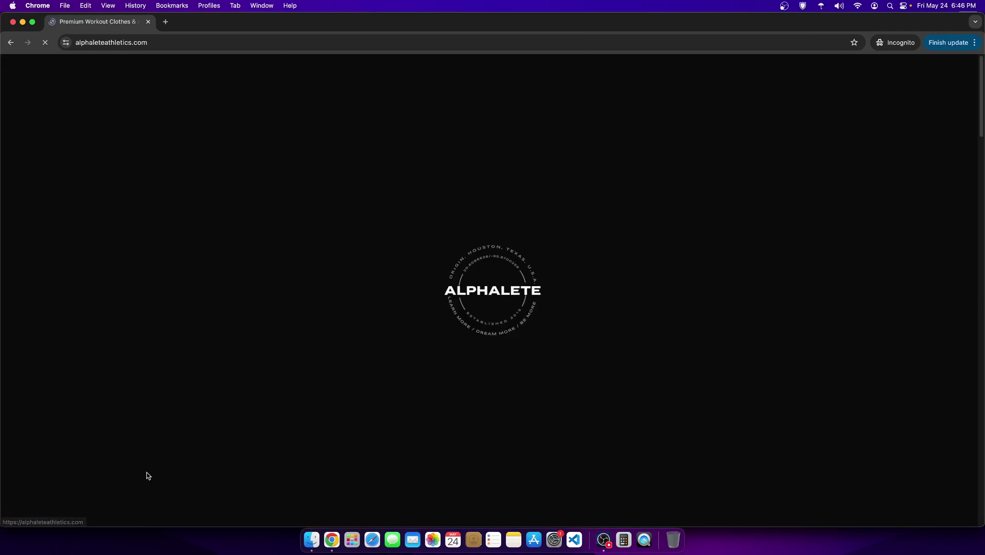
pyautogui.scroll(-10, 545, 272)
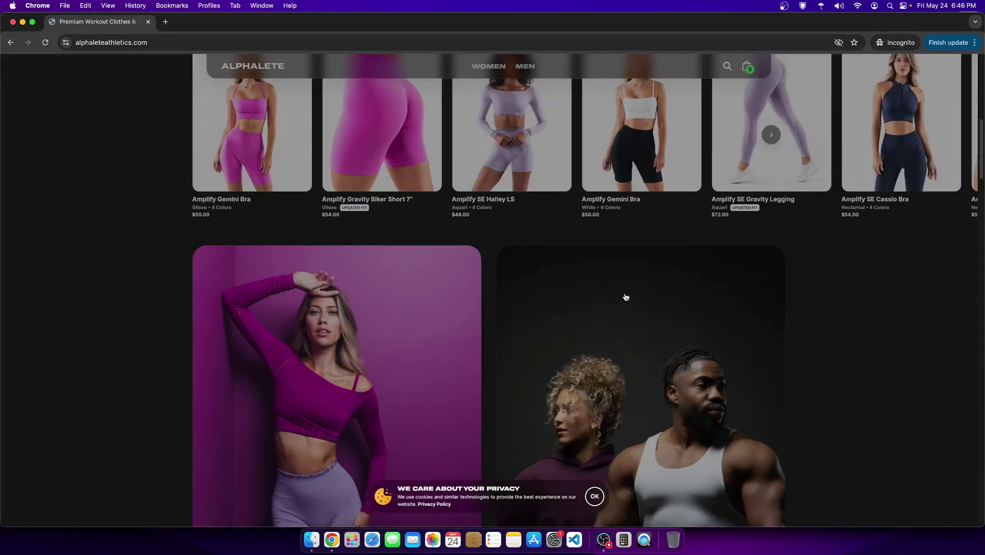
pyautogui.scroll(-15, 545, 271)
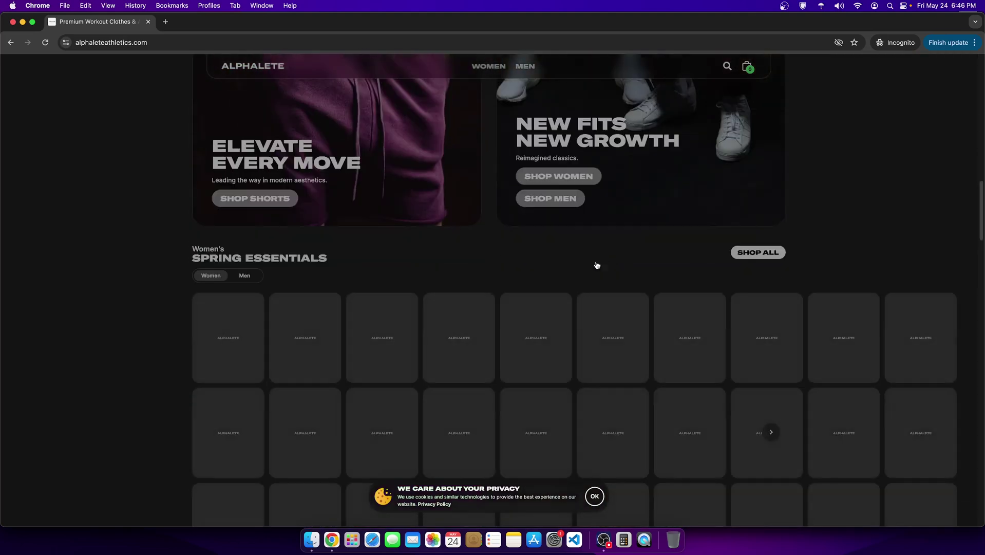
pyautogui.scroll(15, 556, 249)
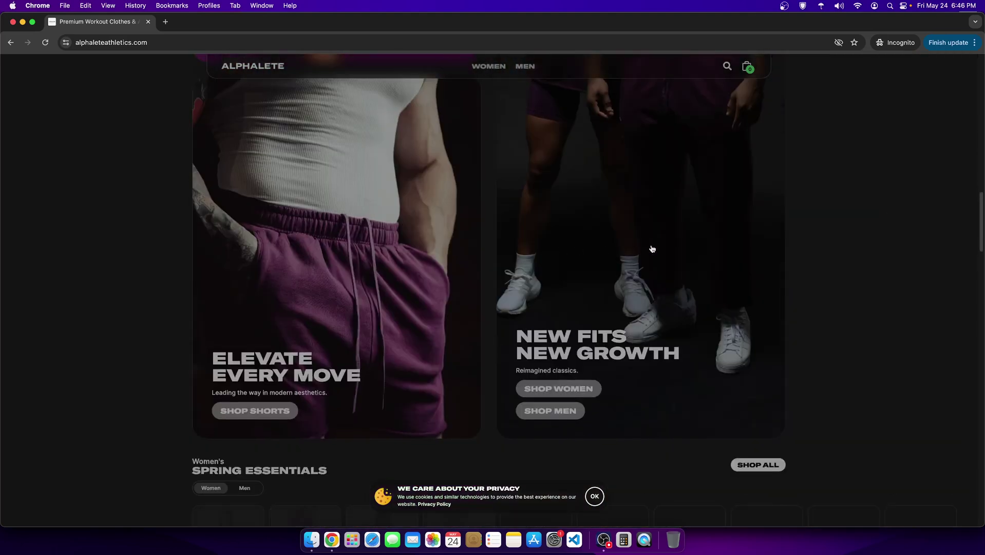
pyautogui.scroll(-15, 582, 212)
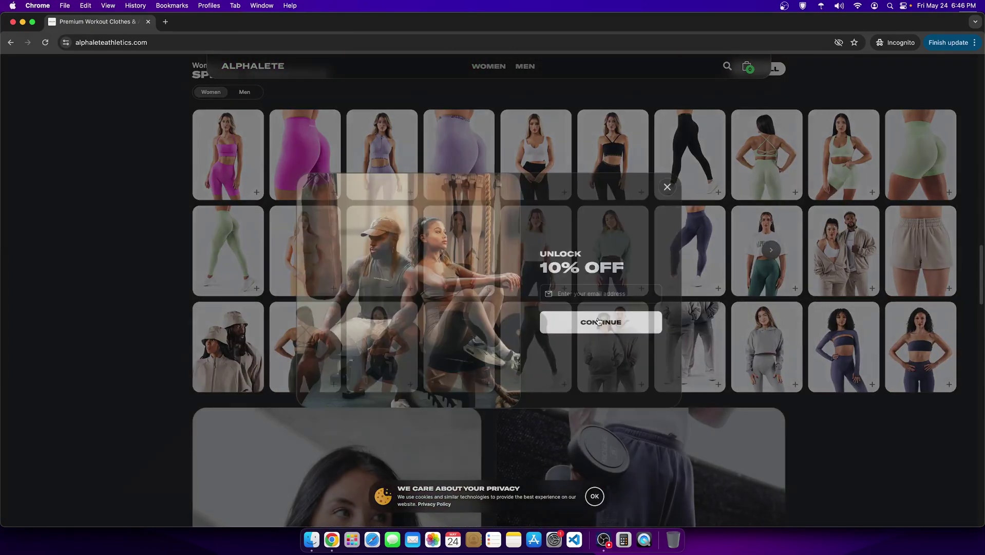
pyautogui.scroll(5, 637, 226)
pyautogui.click(667, 186)
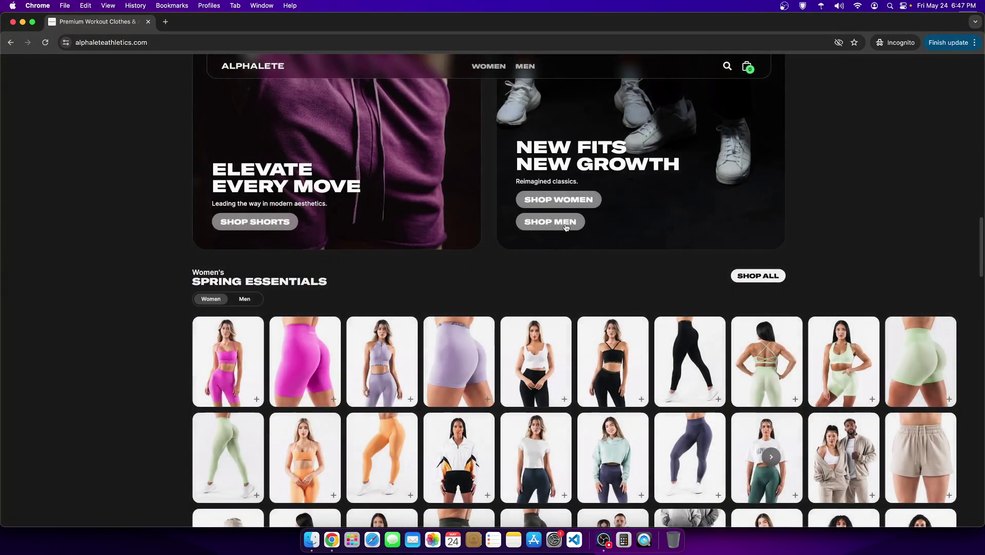
# - Open the men's Grime Tee – Black product page and cut its URL back to CapCut's link field
pyautogui.click(564, 227)
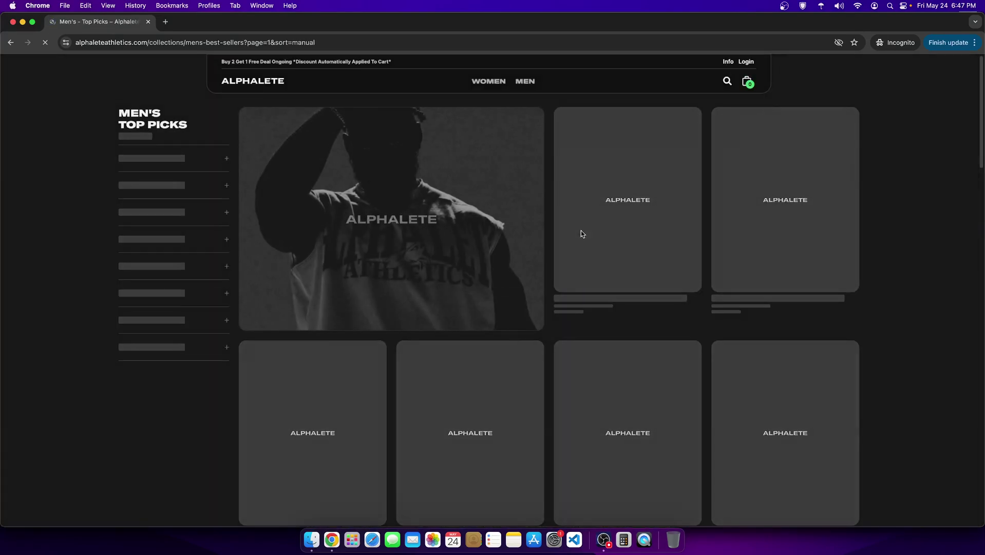
pyautogui.scroll(-3, 547, 363)
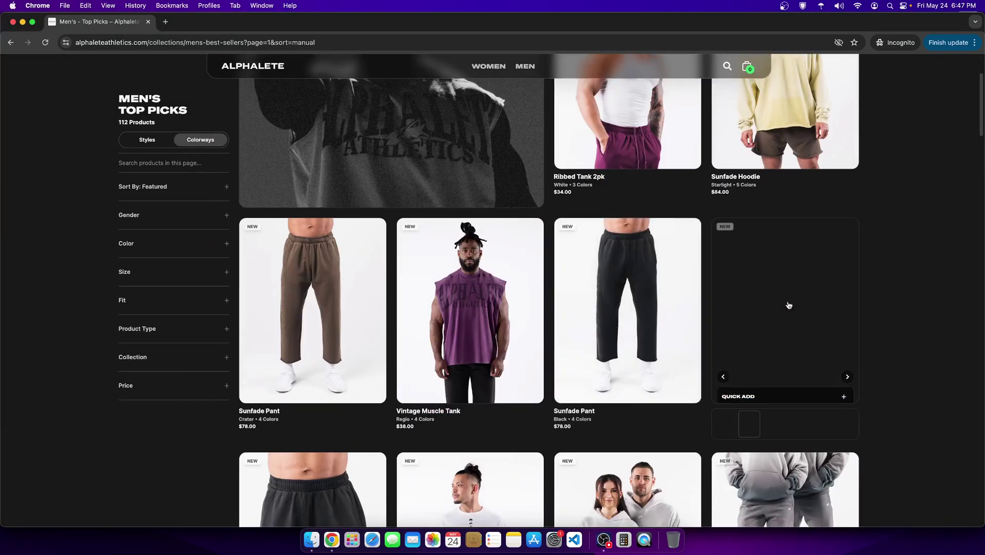
pyautogui.click(789, 304)
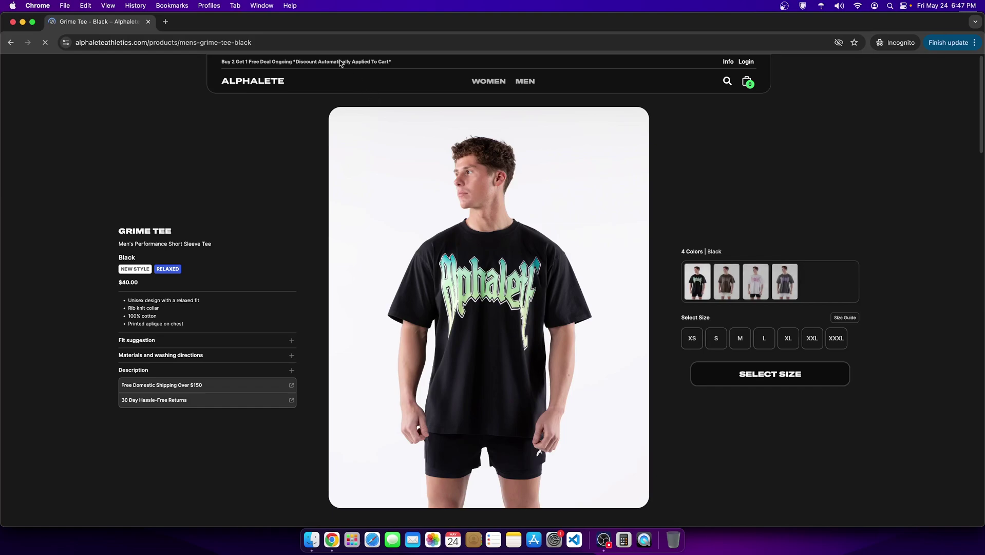
pyautogui.click(335, 41)
pyautogui.press('super+c')
pyautogui.press('BackSpace')
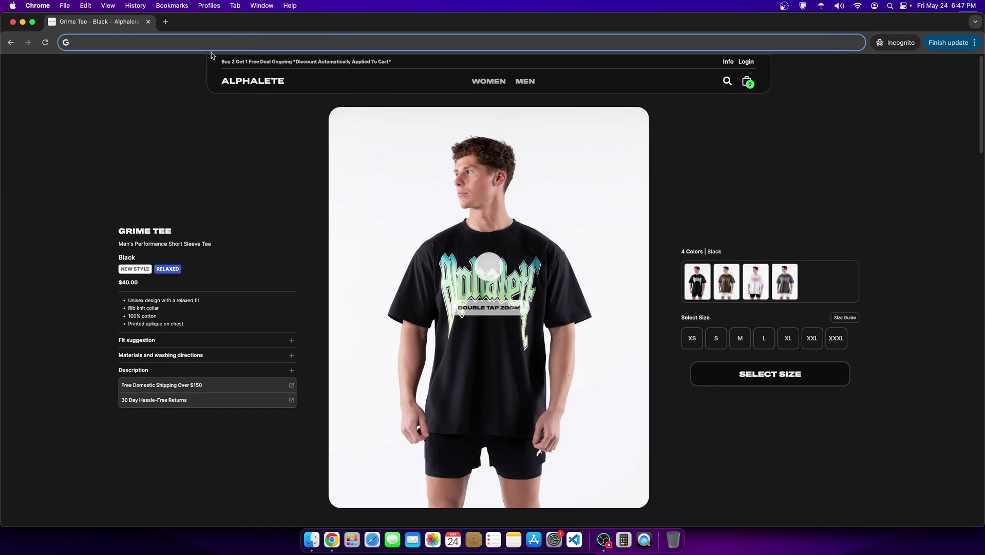
pyautogui.hotkey('ctrl', 'Left')
pyautogui.click(339, 279)
# - Paste and submit the Grime Tee link, allow storage, and review the $40.00 product details
pyautogui.press('super+v')
pyautogui.click(642, 282)
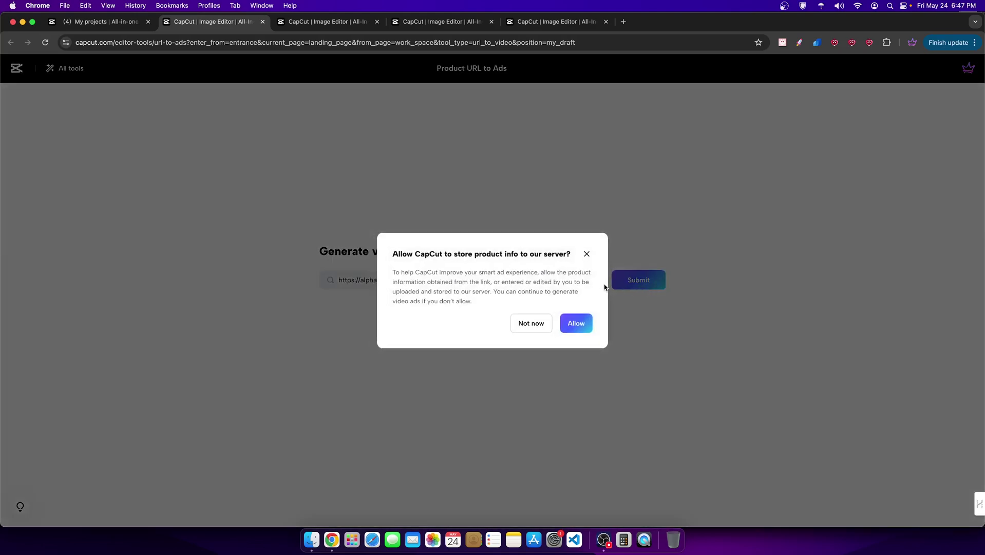
pyautogui.click(575, 328)
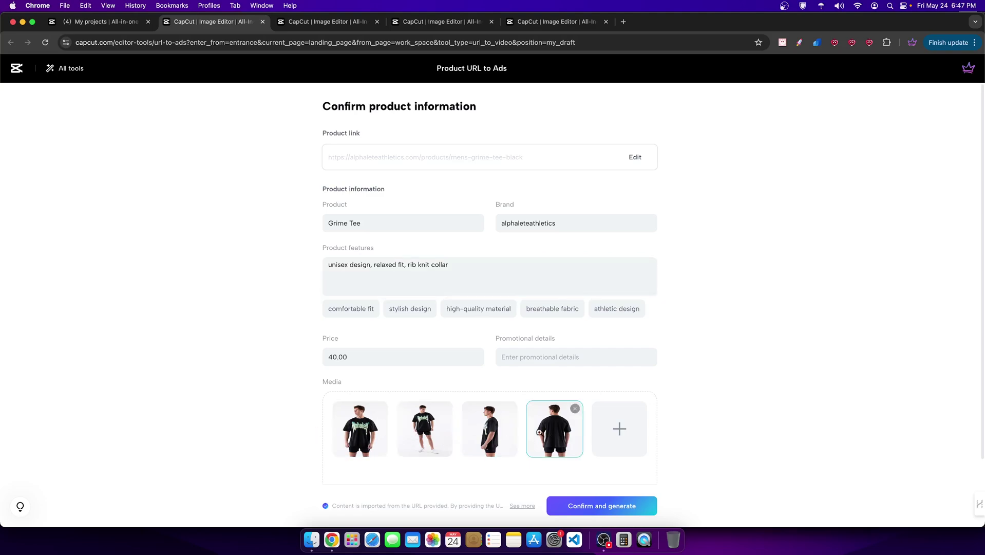
pyautogui.scroll(-1, 423, 312)
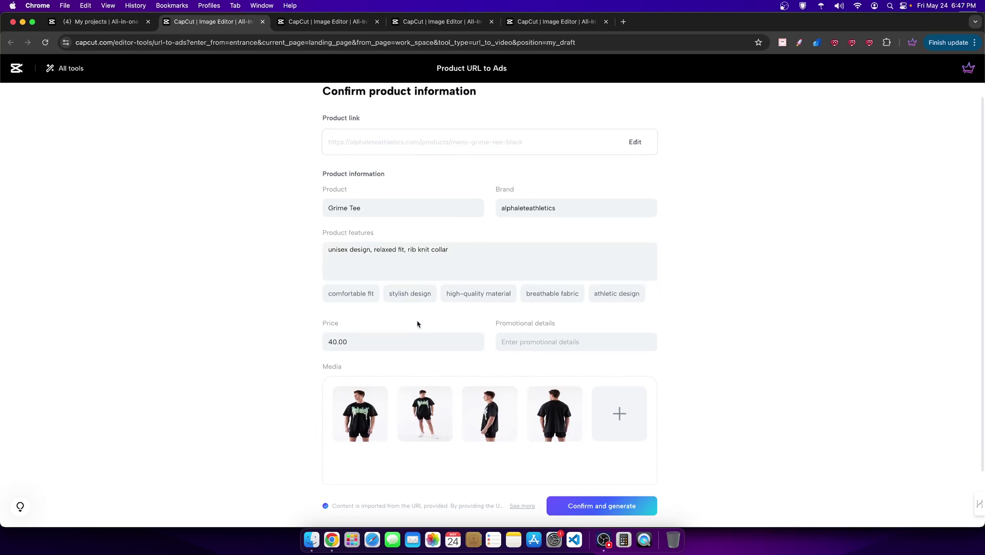
pyautogui.scroll(-4, 563, 224)
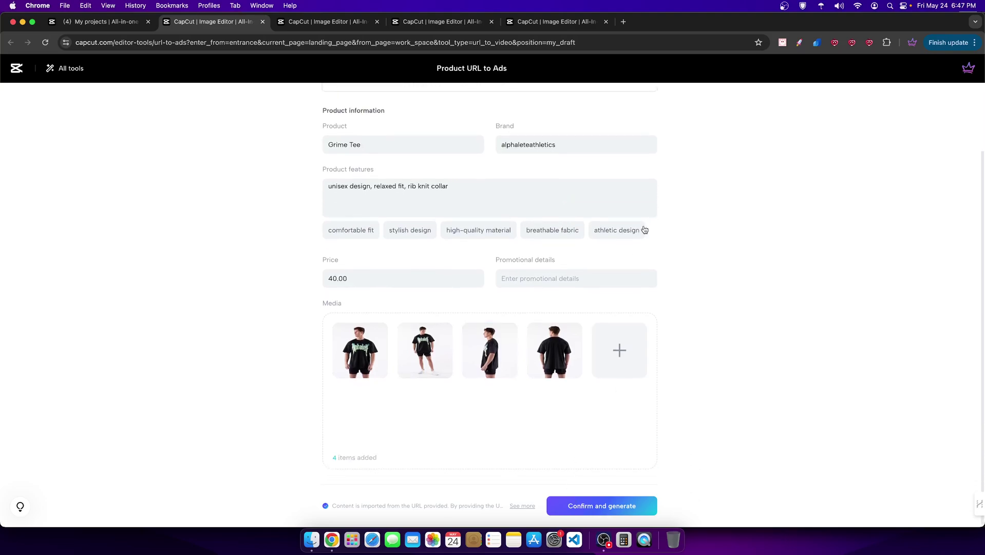
pyautogui.scroll(2, 590, 385)
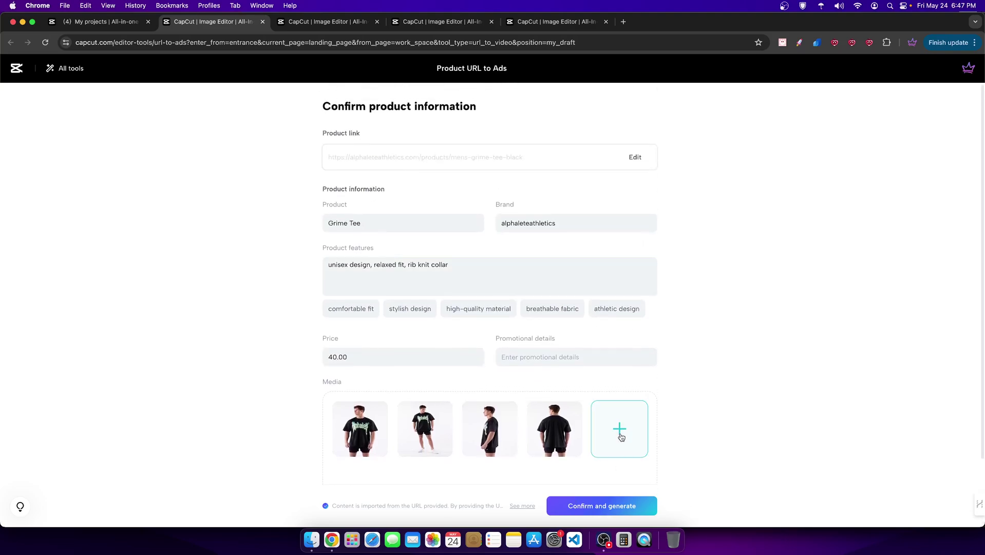
# - Set a 15s duration and audience of fitness enthusiasts, fashion-conscious individuals and comfort-seekers
pyautogui.click(613, 505)
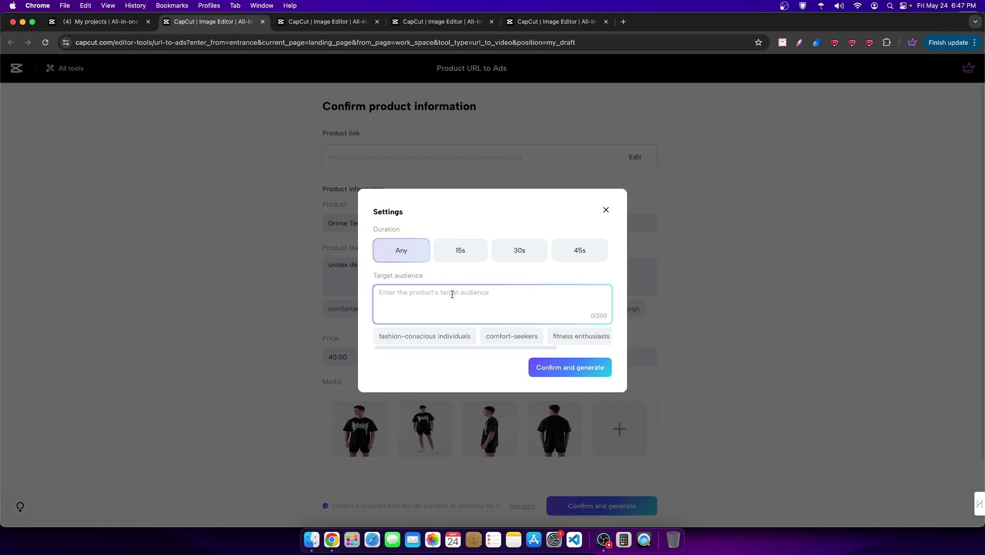
pyautogui.click(455, 254)
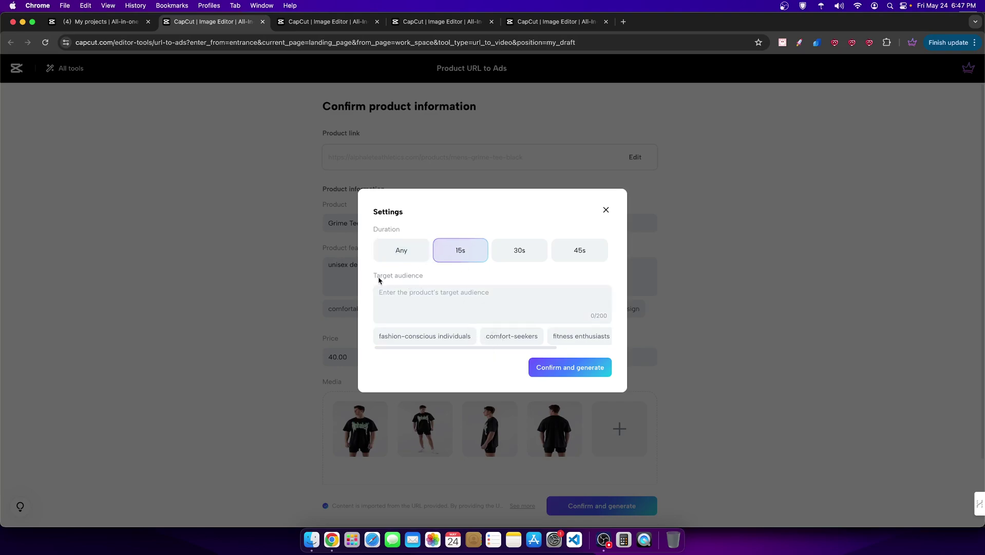
pyautogui.click(416, 292)
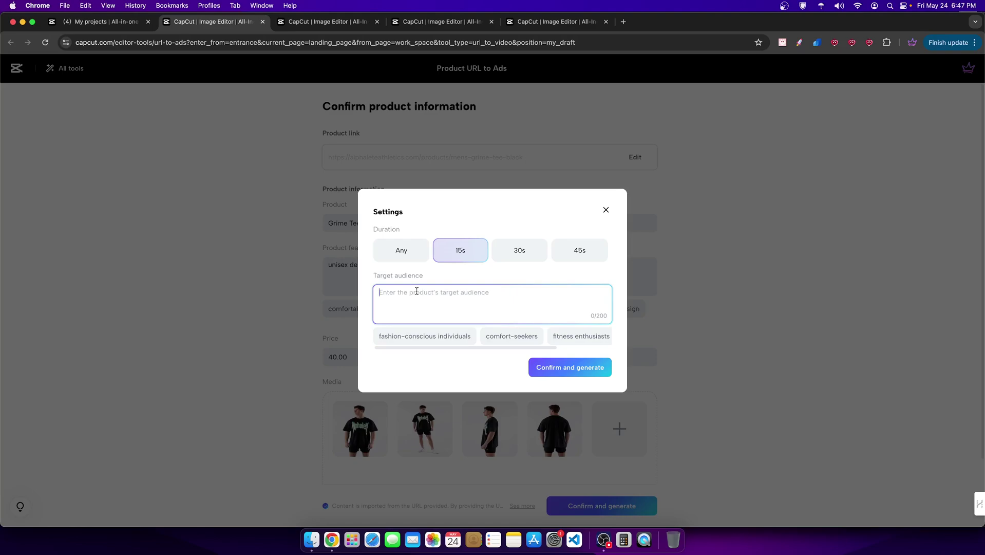
pyautogui.write('F')
pyautogui.press('BackSpace')
pyautogui.click(589, 337)
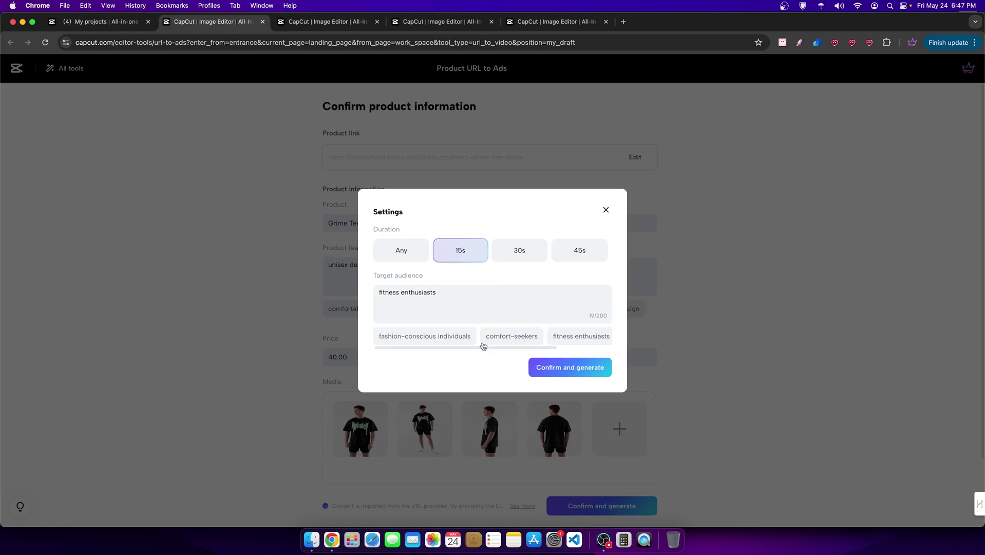
pyautogui.click(432, 334)
pyautogui.click(501, 343)
pyautogui.moveTo(557, 348); pyautogui.dragTo(638, 352)
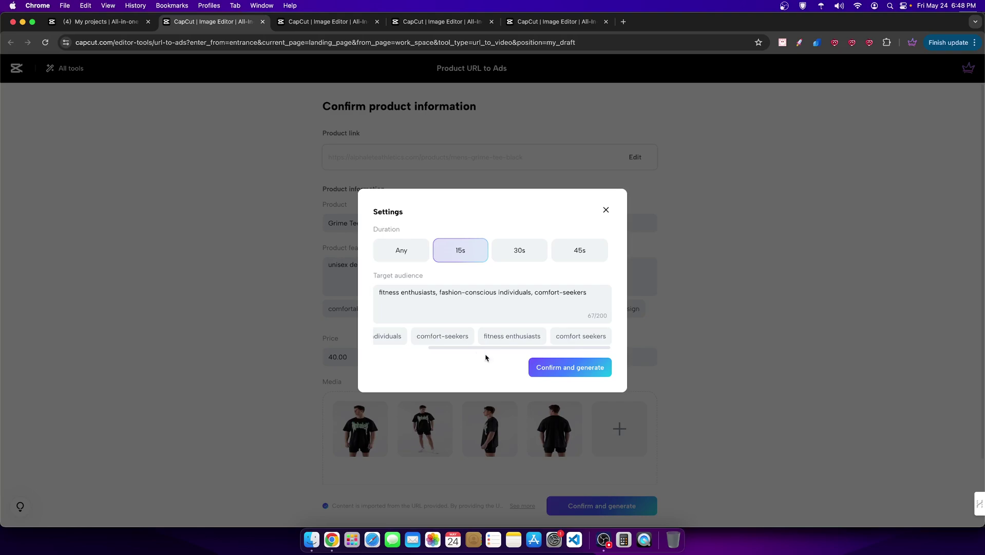
# - Confirm the 15s ad settings and let the ten Grime Tee video ads generate
pyautogui.click(579, 373)
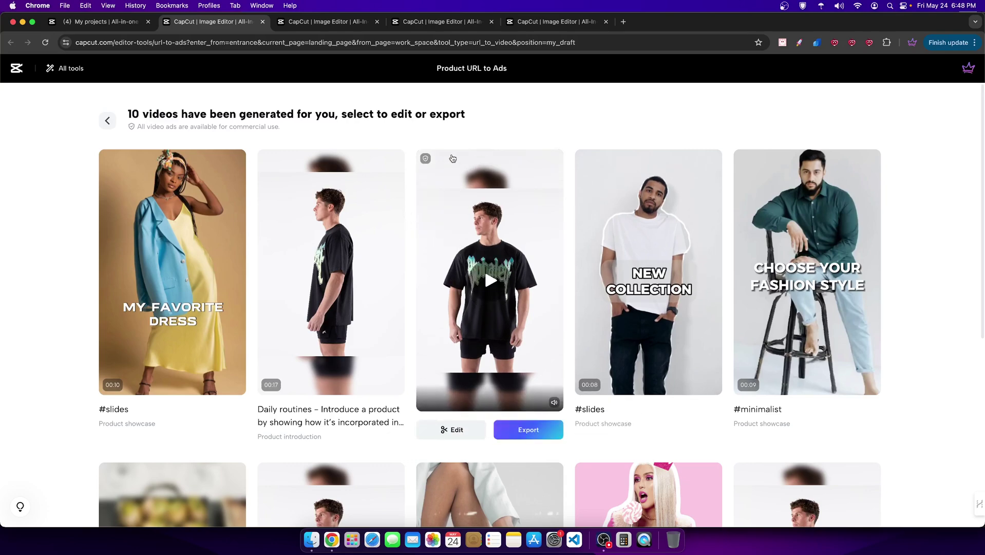
pyautogui.click(354, 222)
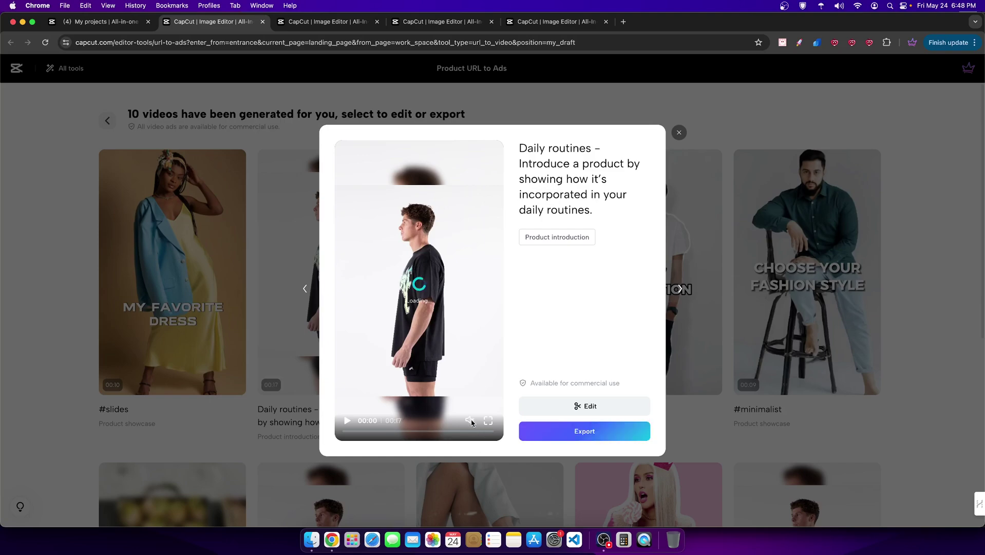
pyautogui.click(348, 423)
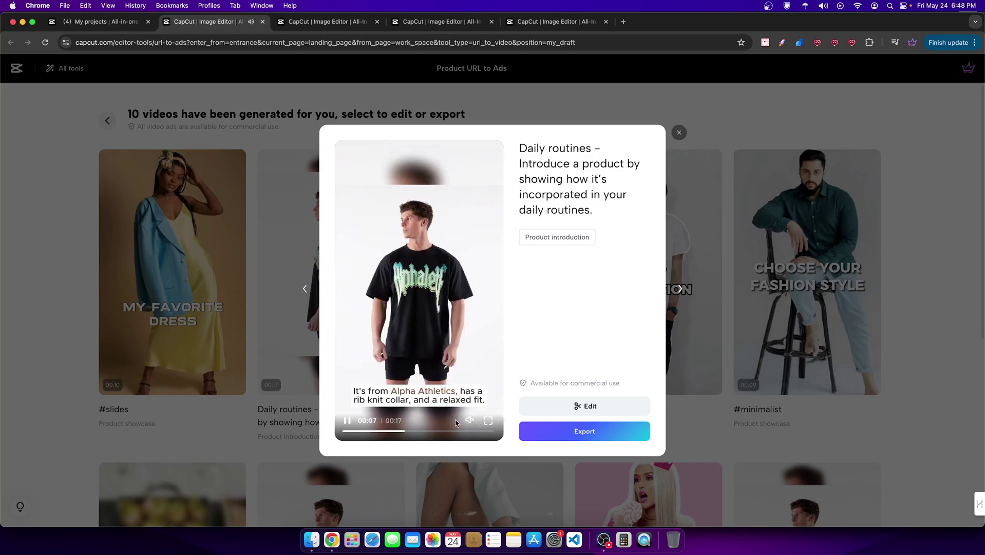
pyautogui.click(351, 432)
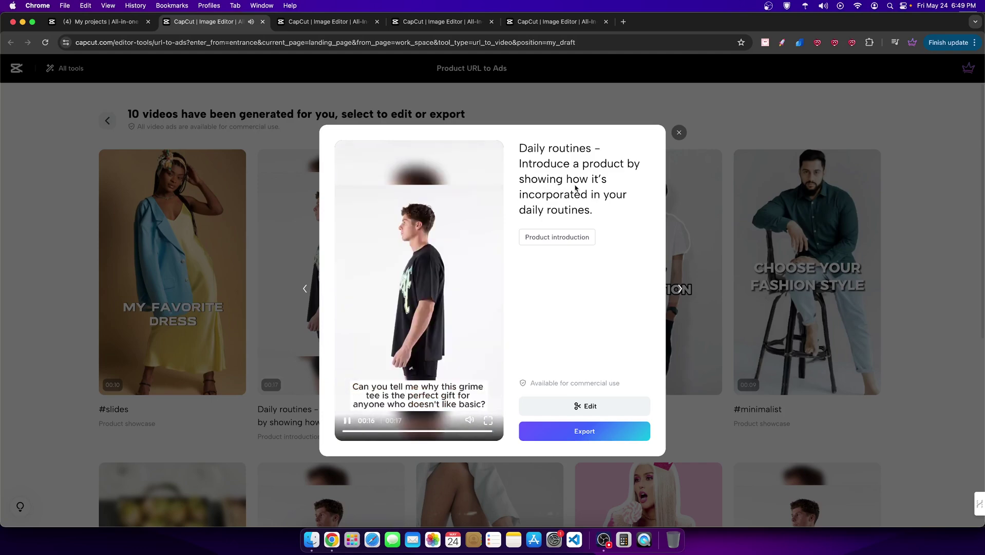
pyautogui.click(678, 133)
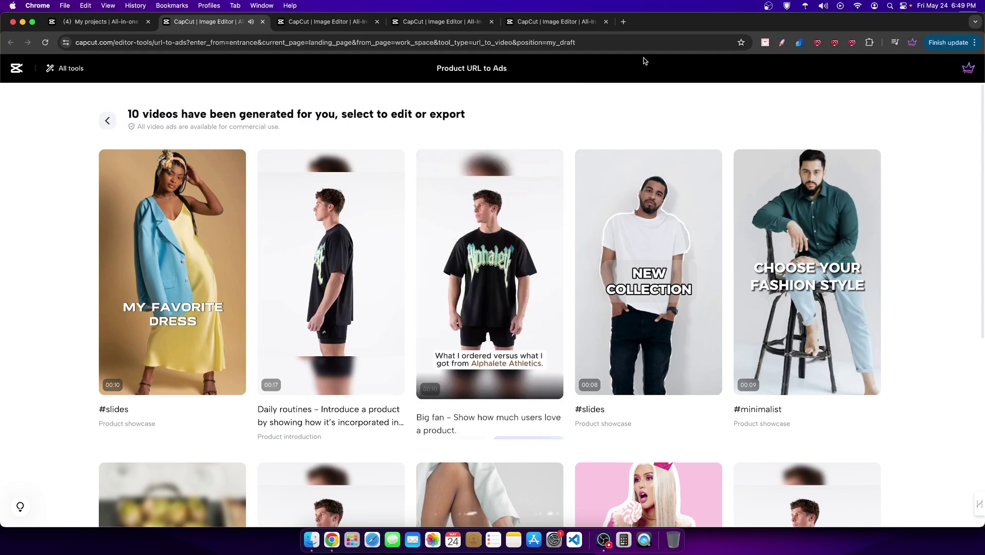
# - Load more of the generated Grime Tee ads, then close the generated-ads tab
pyautogui.scroll(-4, 914, 164)
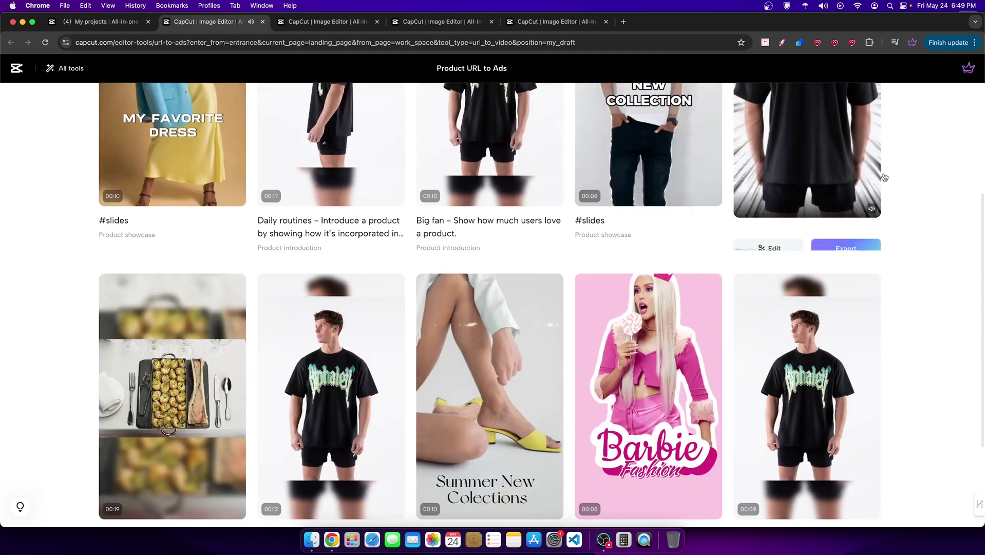
pyautogui.scroll(3, 904, 169)
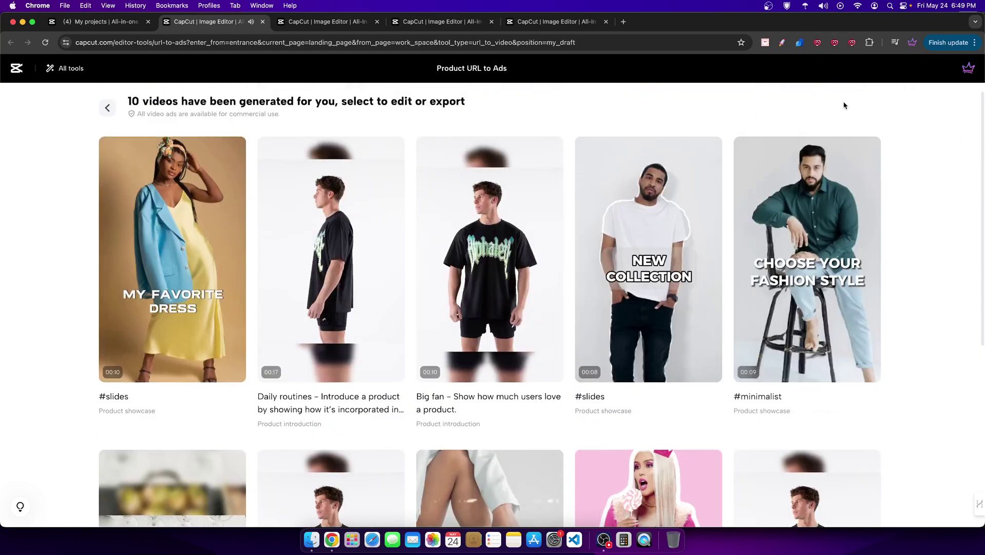
pyautogui.moveTo(470, 236)
pyautogui.scroll(-6, 958, 195)
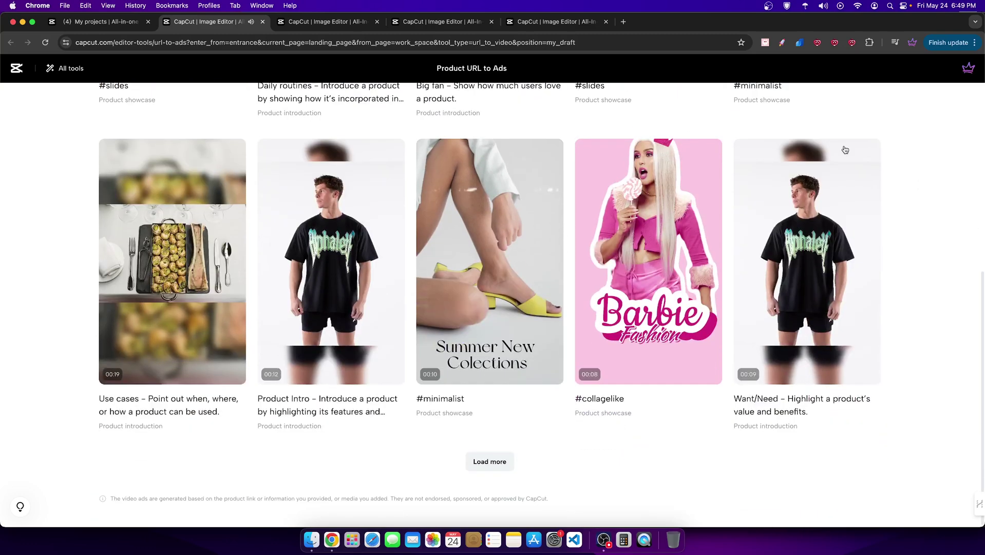
pyautogui.click(495, 464)
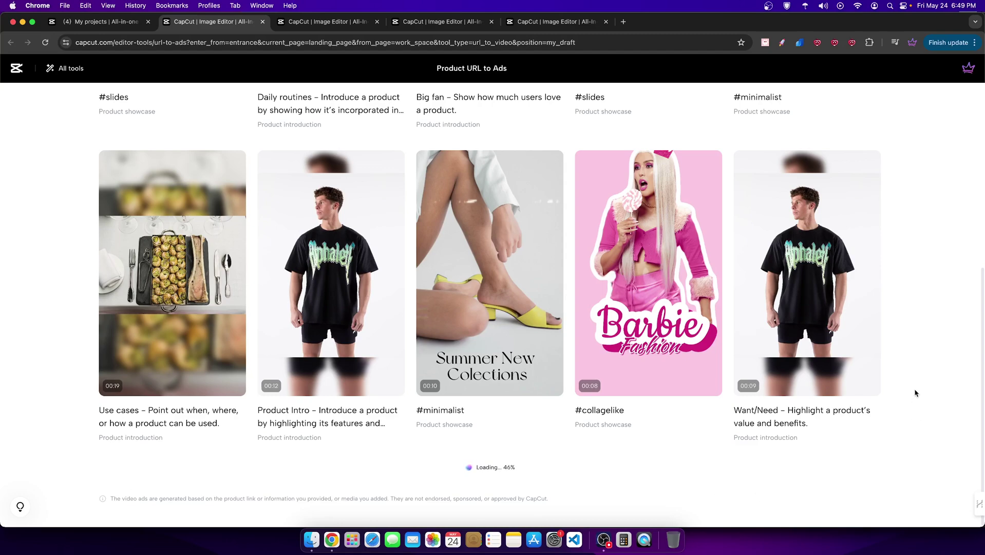
pyautogui.scroll(6, 914, 393)
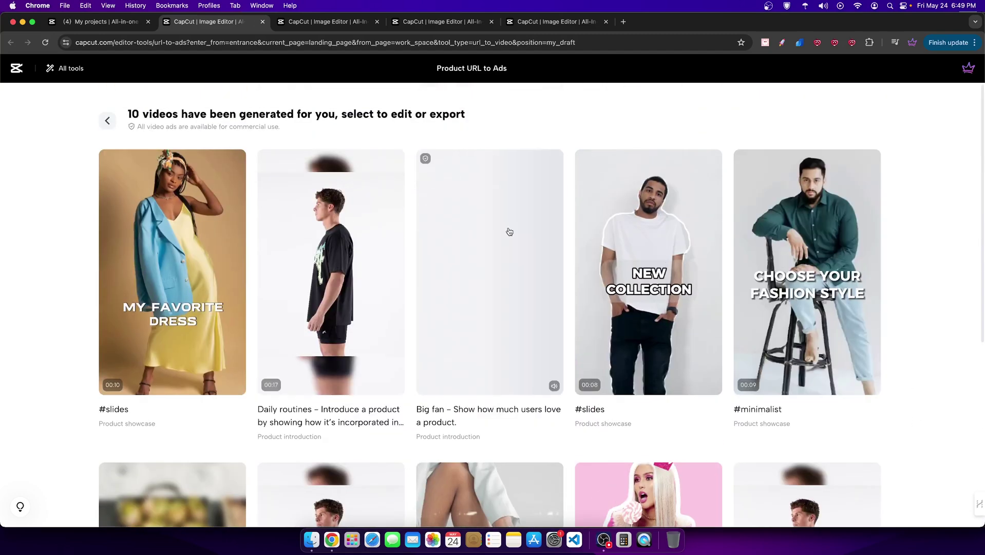
pyautogui.click(262, 22)
# - Confirm leaving the generated-ads page and open the Long video to shorts tool
pyautogui.click(522, 199)
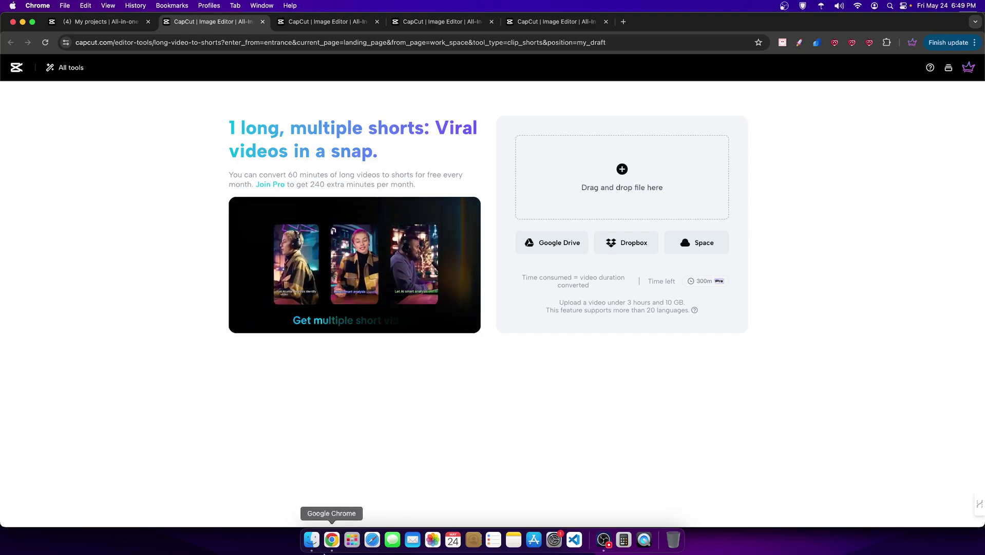
pyautogui.click(311, 539)
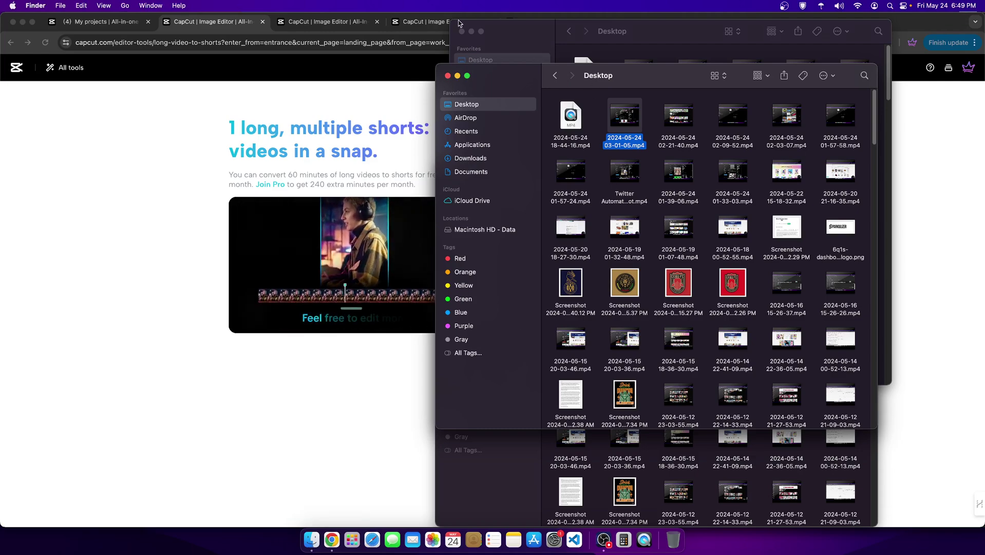
pyautogui.moveTo(528, 83); pyautogui.dragTo(704, 296)
pyautogui.click(448, 175)
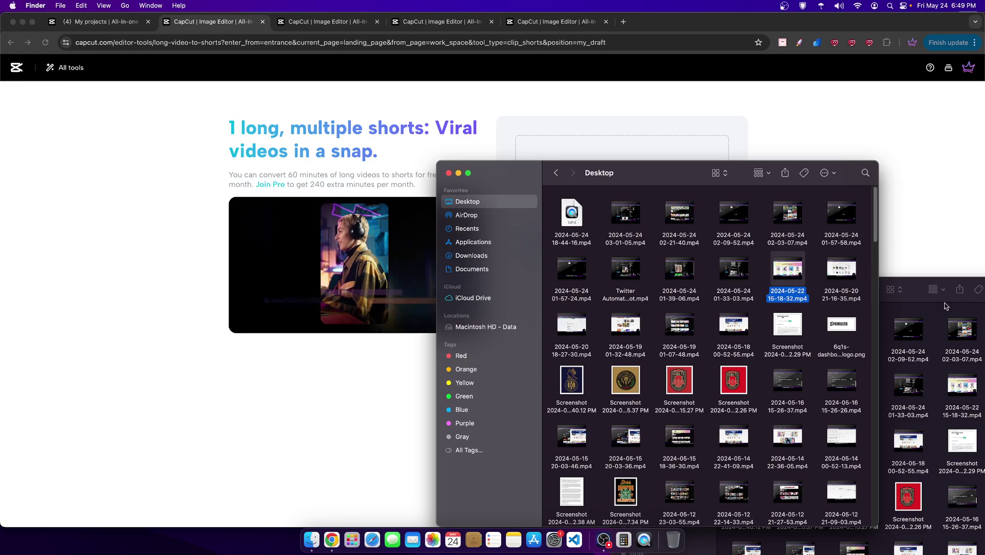
pyautogui.click(920, 299)
pyautogui.click(622, 288)
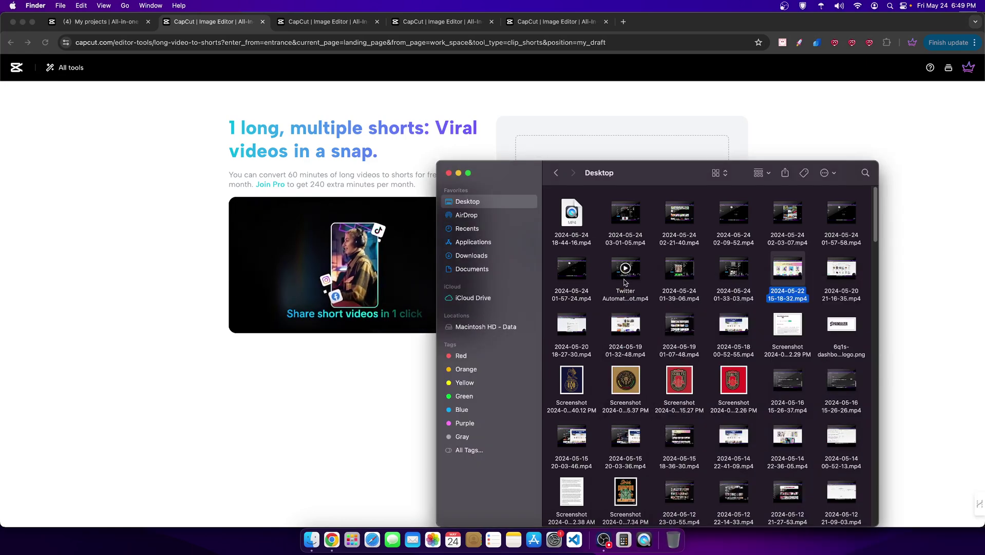
pyautogui.moveTo(635, 184)
pyautogui.mouseDown()
pyautogui.moveTo(744, 324)
pyautogui.moveTo(651, 235)
pyautogui.moveTo(647, 186)
pyautogui.mouseUp()
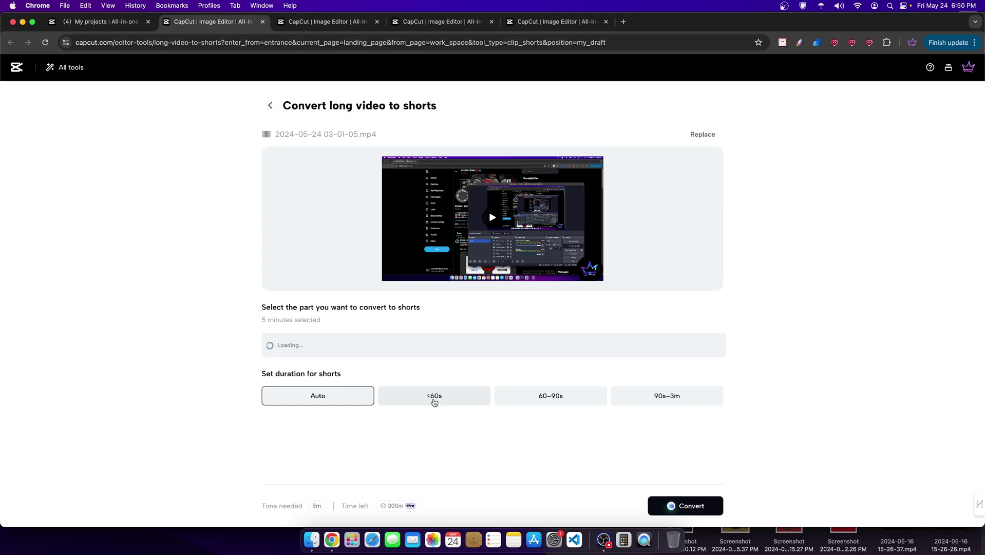
# - Choose the <60s short length, convert the recording, and agree to the disclaimer
pyautogui.click(433, 402)
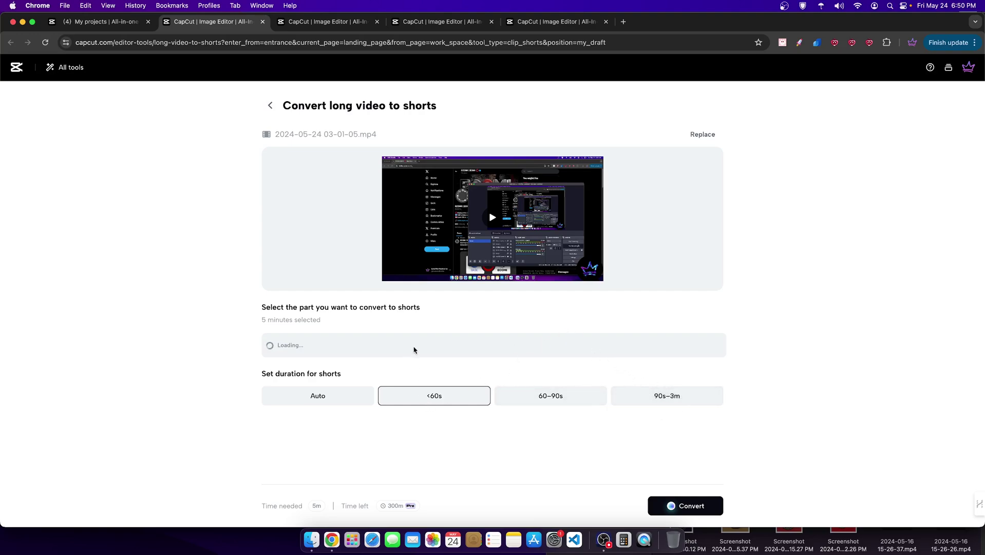
pyautogui.click(678, 505)
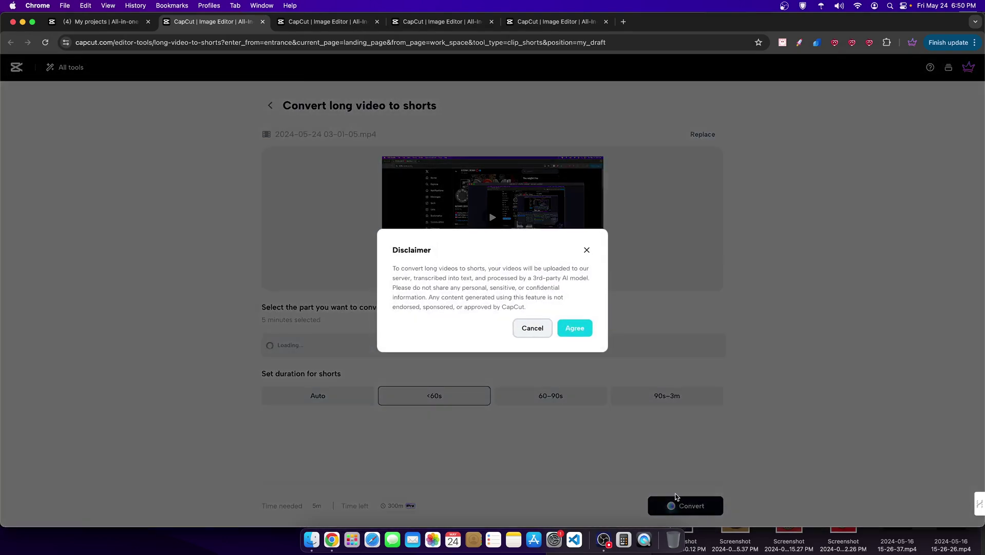
pyautogui.click(576, 326)
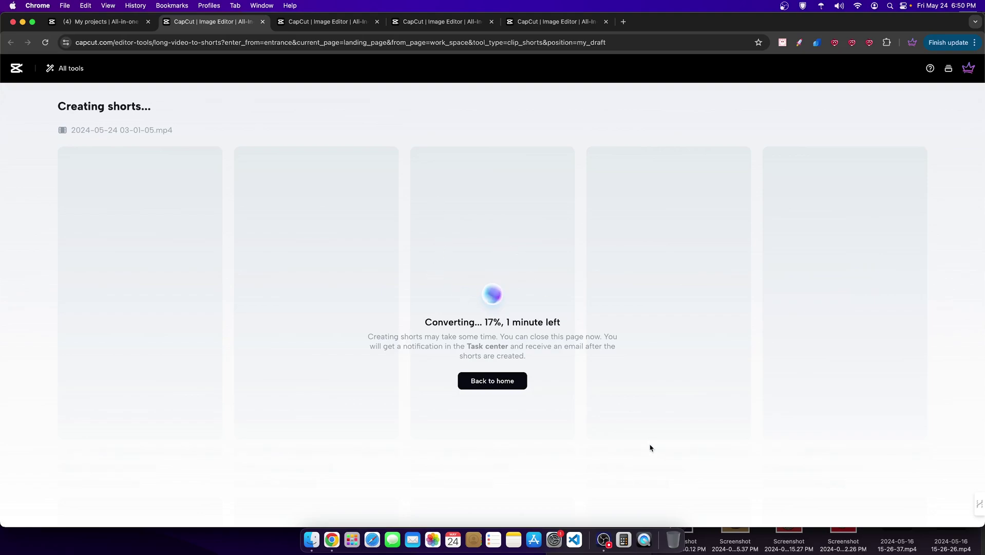
pyautogui.click(605, 539)
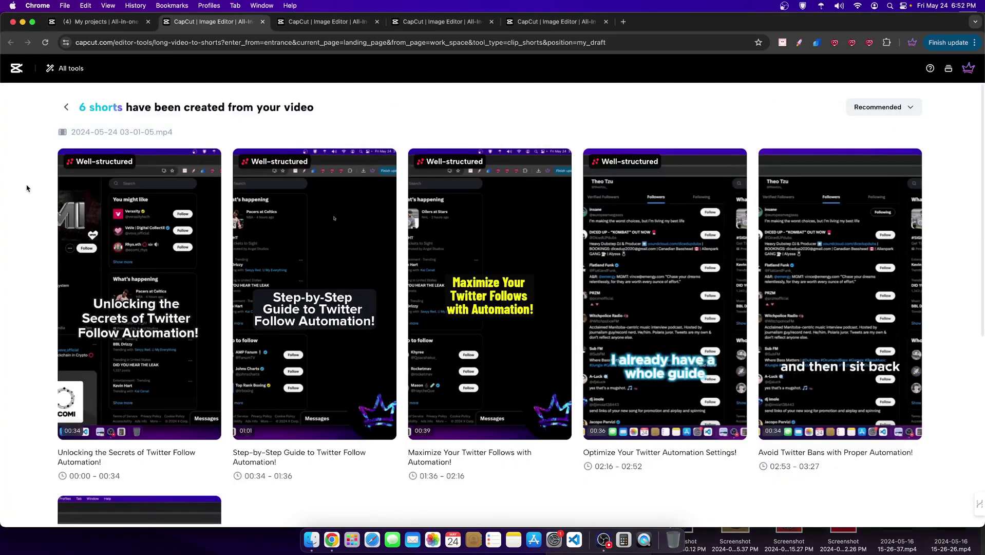
pyautogui.scroll(-3, 37, 185)
pyautogui.scroll(1, 75, 199)
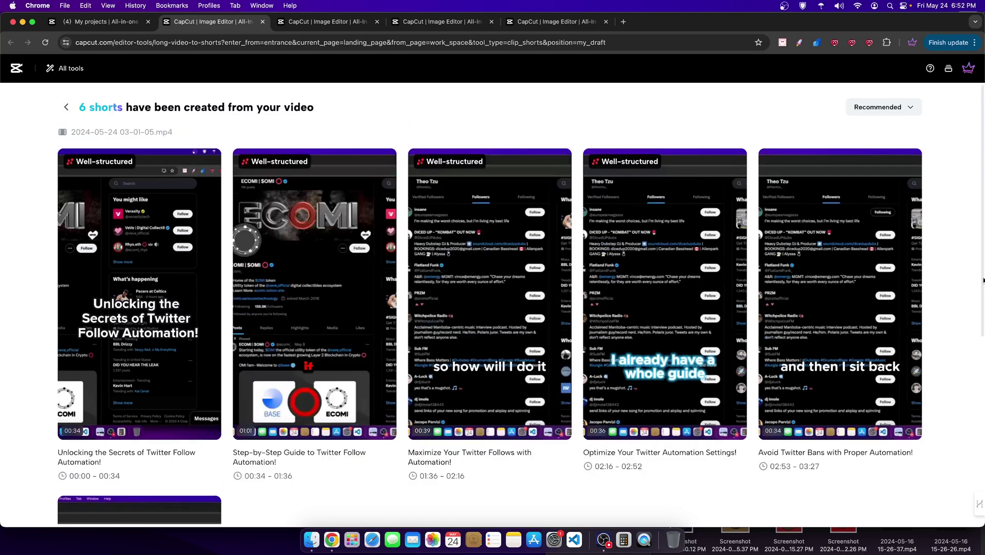
pyautogui.moveTo(881, 159)
pyautogui.moveTo(487, 313)
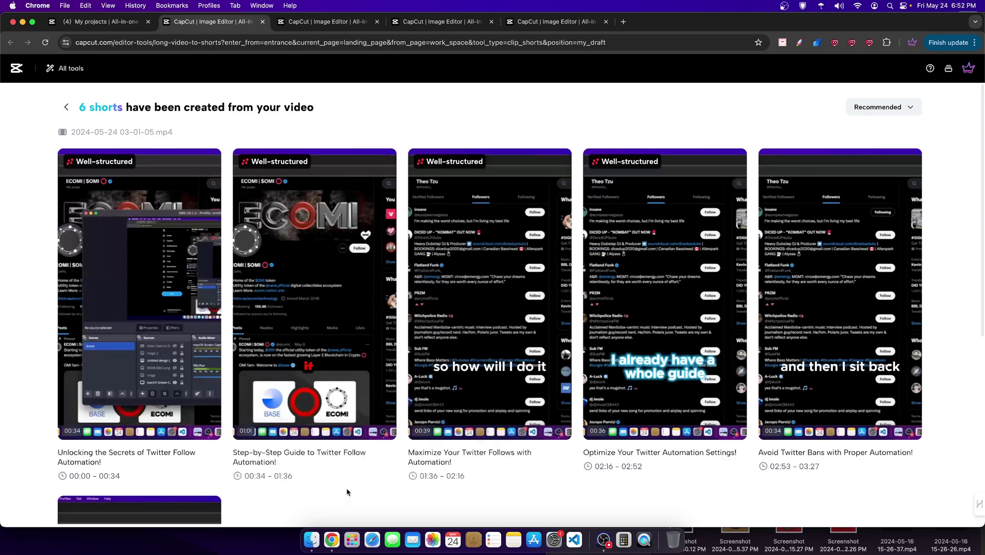
pyautogui.moveTo(663, 403)
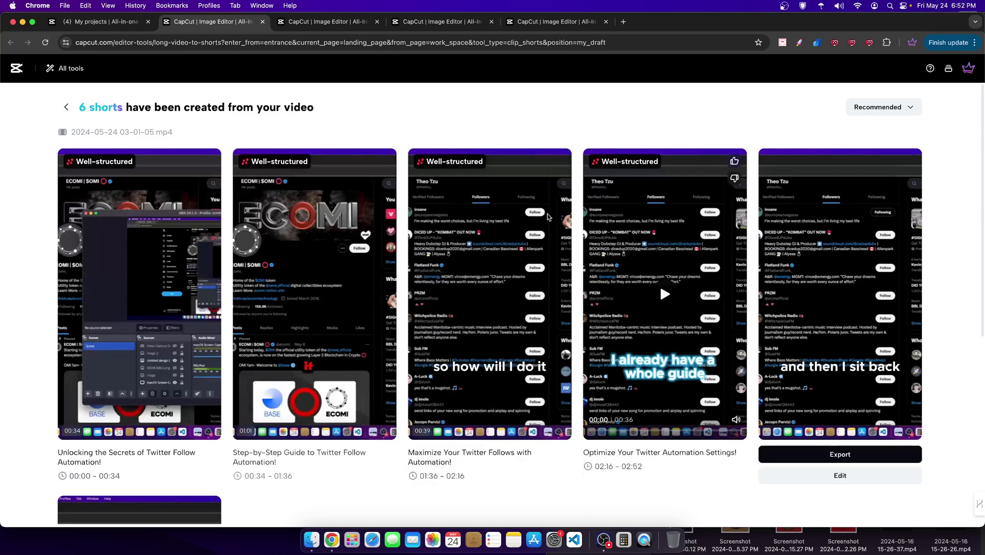
pyautogui.scroll(-3, 165, 205)
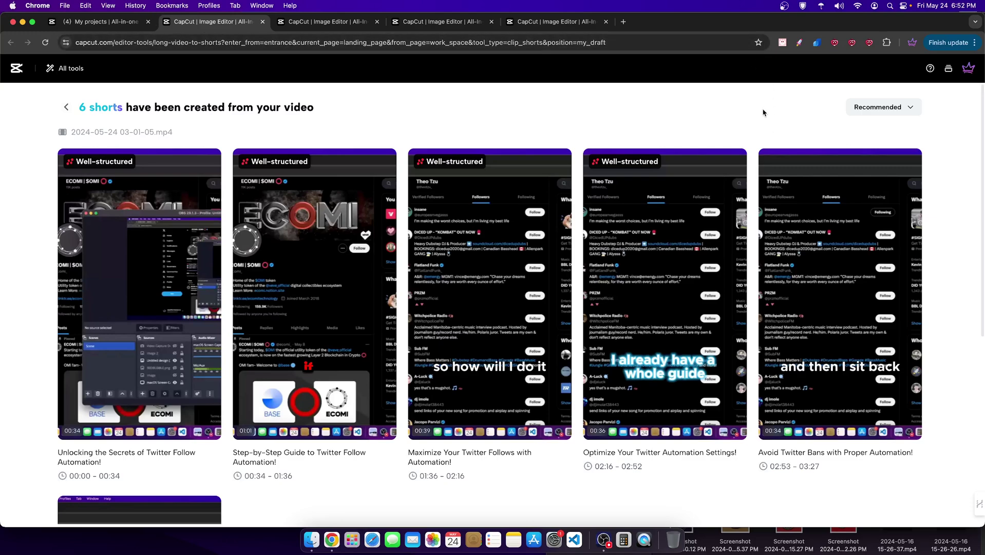
pyautogui.scroll(-1, 614, 431)
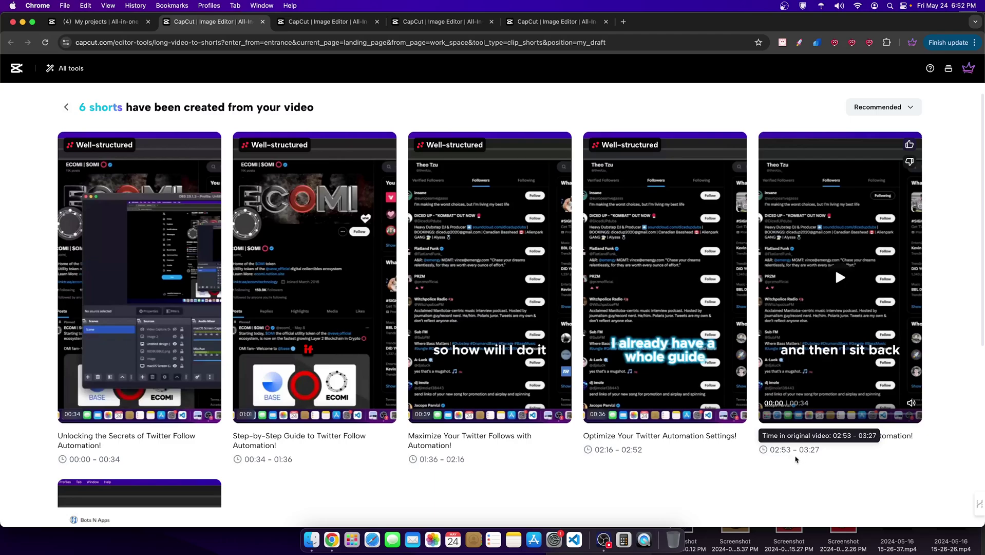
pyautogui.scroll(-4, 505, 396)
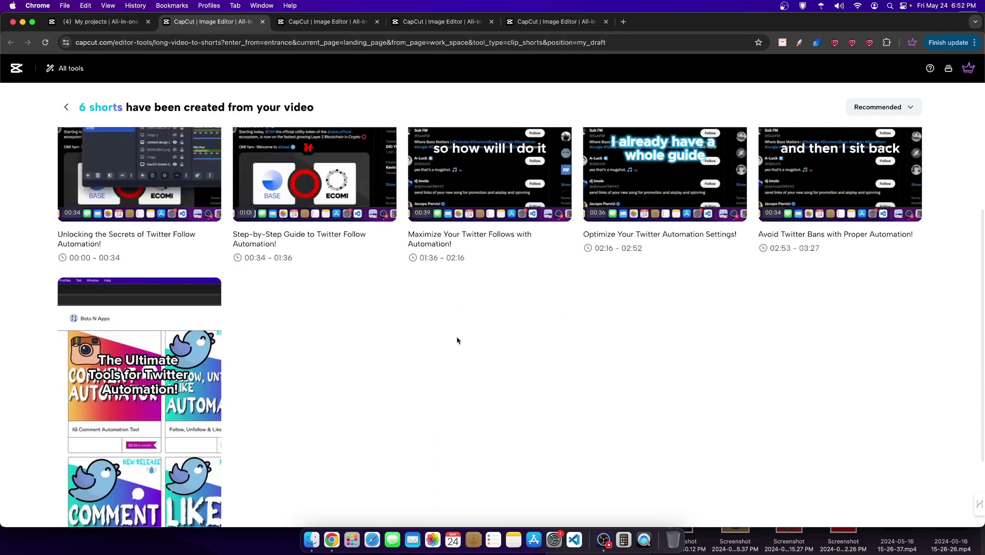
pyautogui.scroll(4, 625, 301)
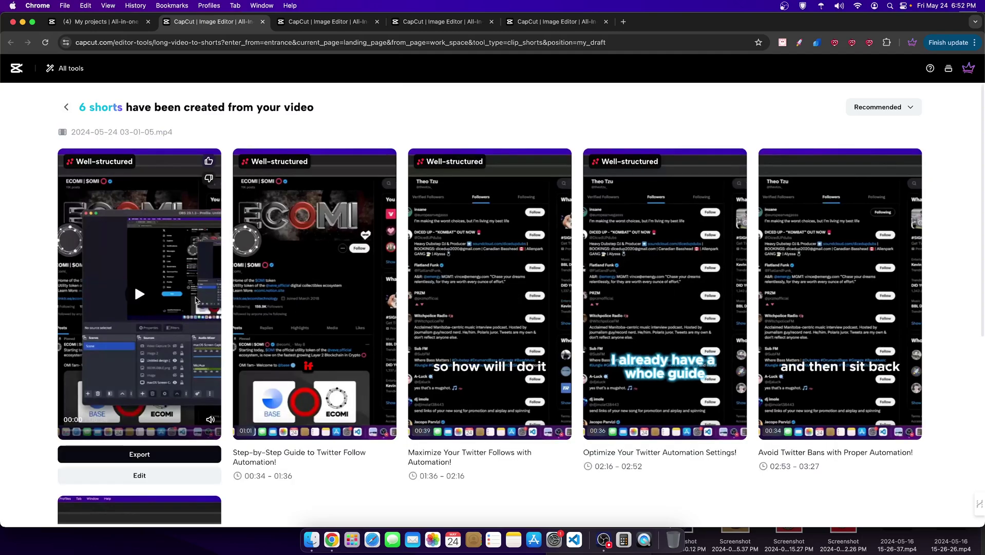
pyautogui.scroll(-6, 192, 303)
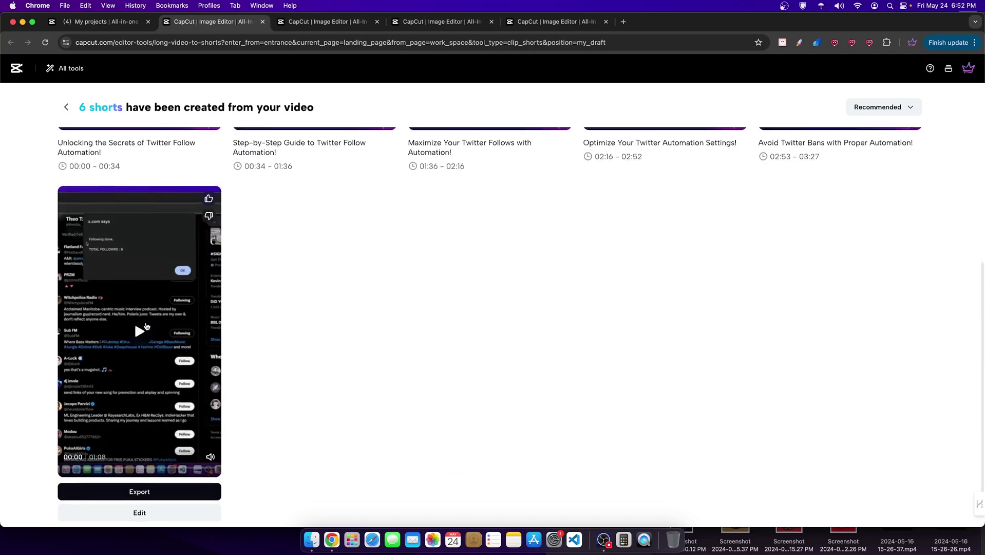
pyautogui.scroll(6, 146, 326)
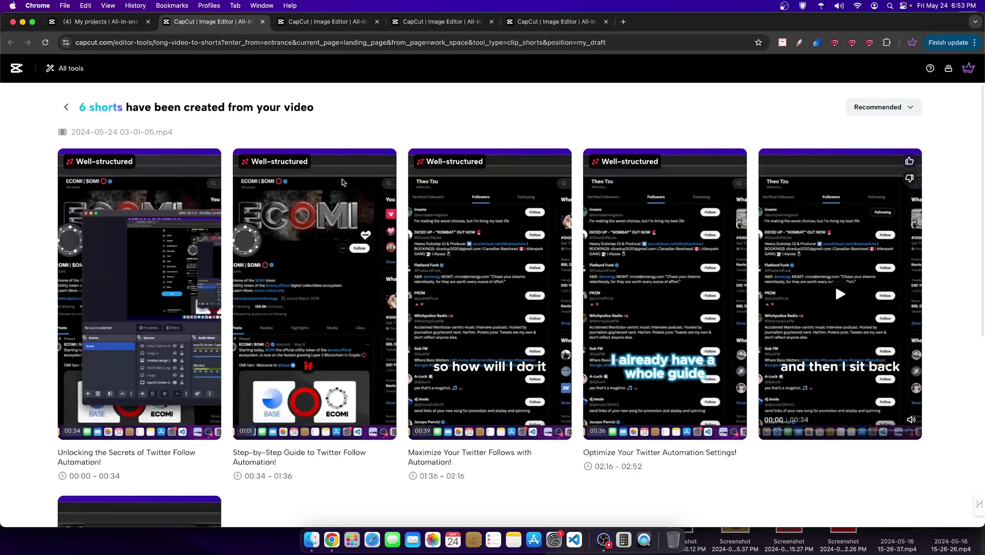
pyautogui.moveTo(375, 229)
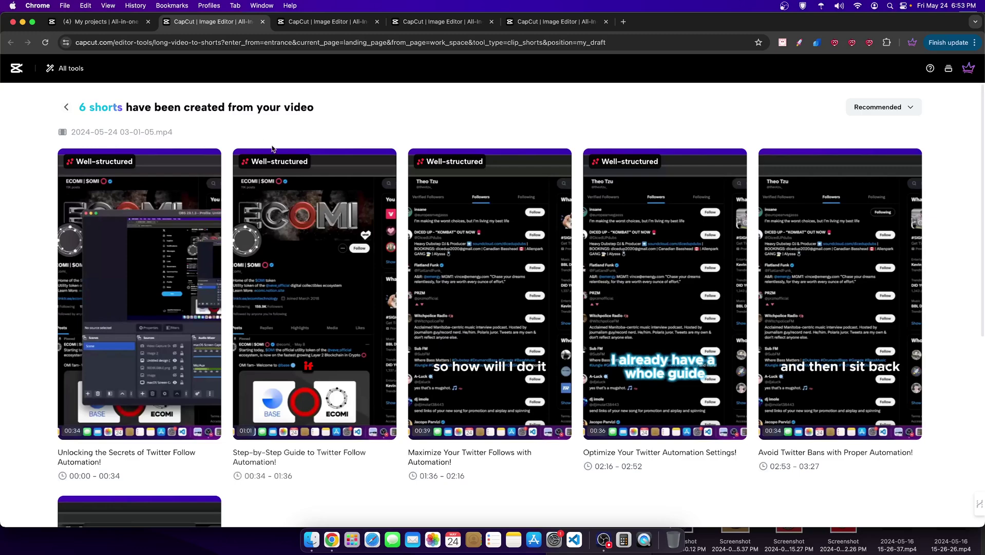
# - Return to the CapCut start page and scroll to the template gallery
pyautogui.click(126, 25)
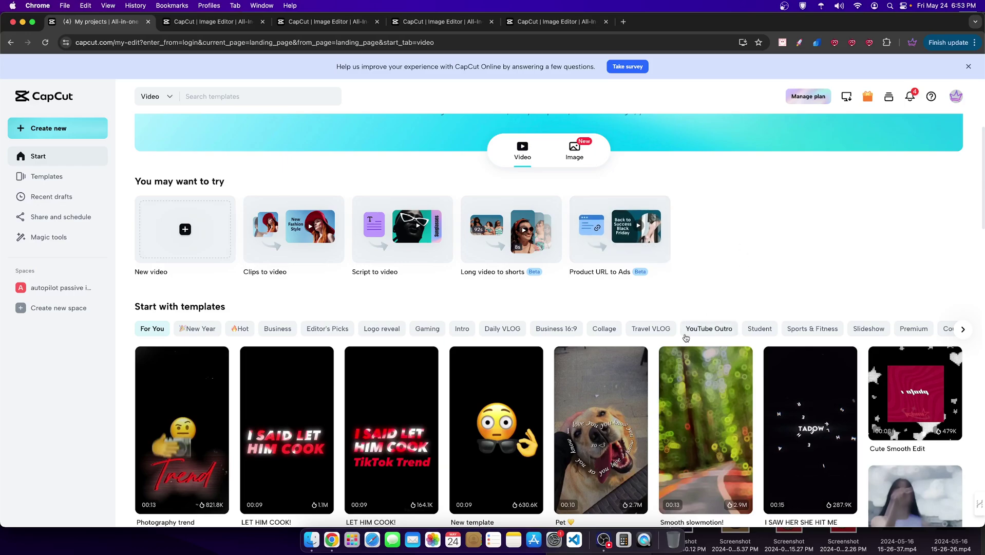
pyautogui.scroll(-5, 671, 343)
pyautogui.scroll(2, 976, 404)
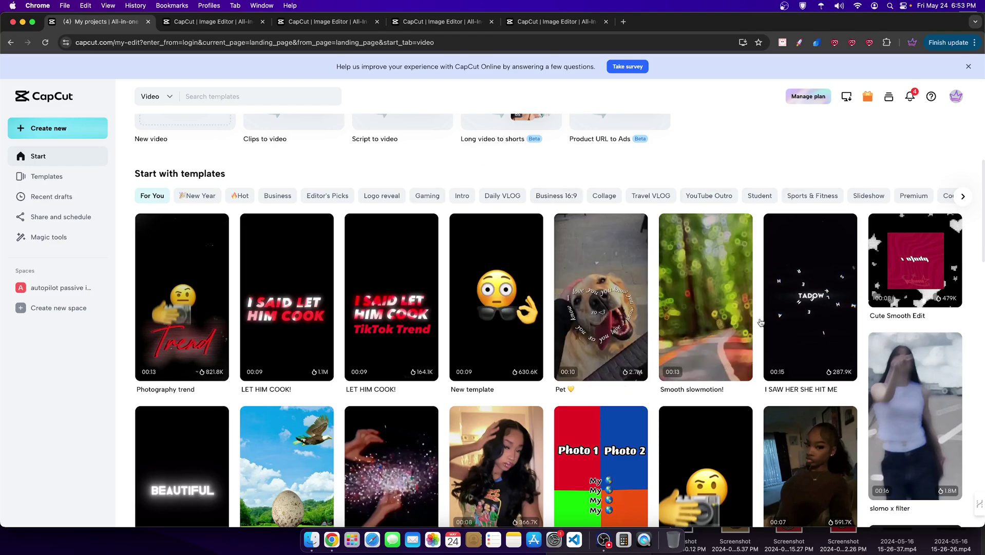
pyautogui.scroll(1, 637, 262)
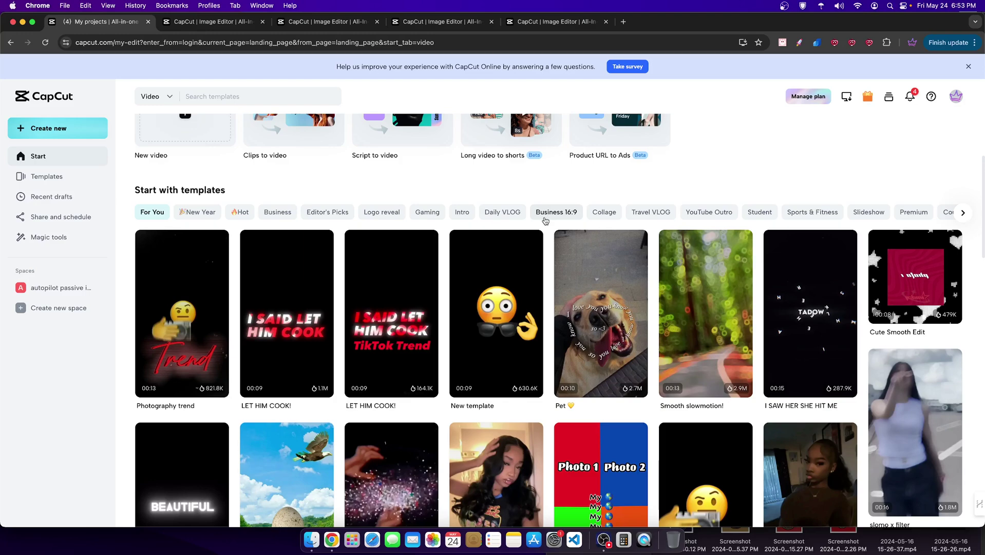
# - Filter templates to Business 16:9 and browse the company and onboarding results
pyautogui.click(560, 213)
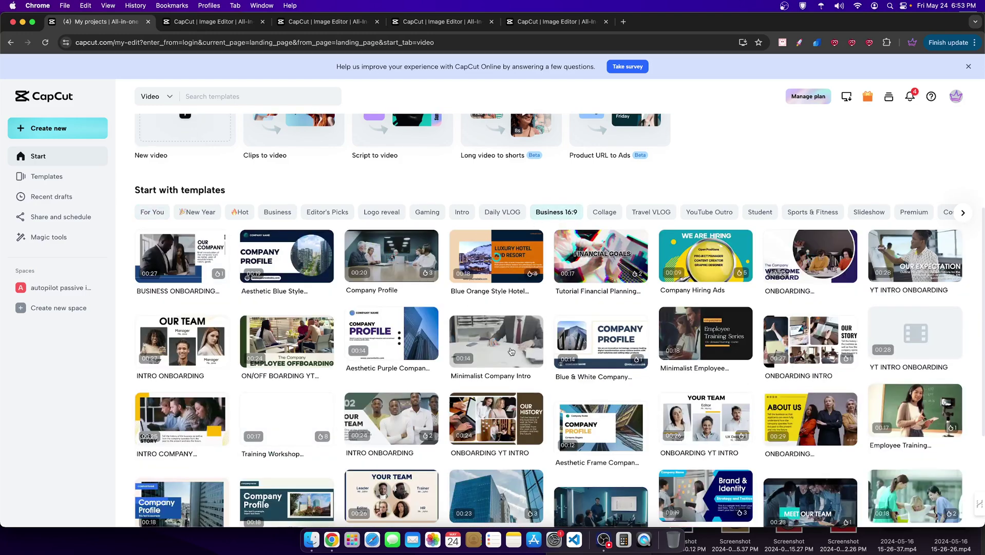
pyautogui.moveTo(660, 259)
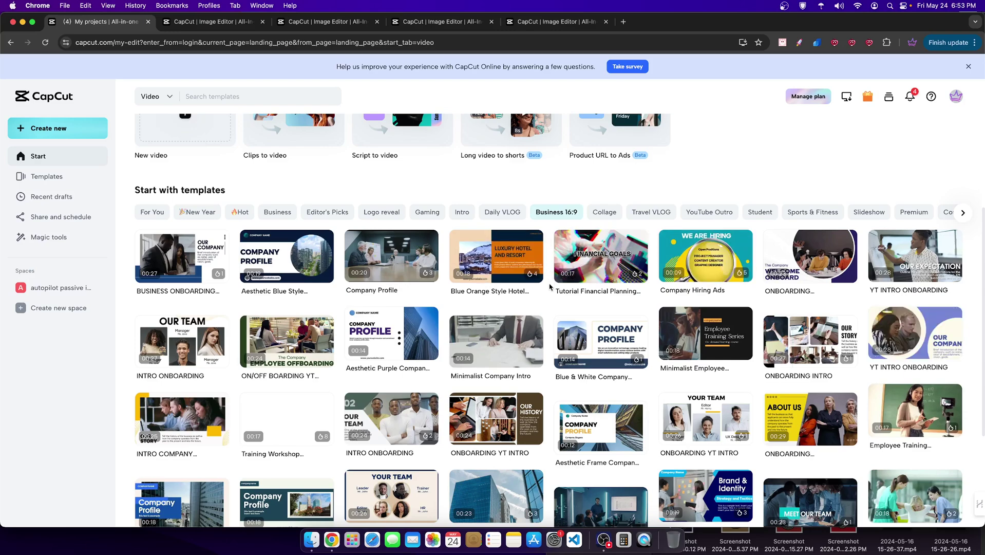
pyautogui.moveTo(596, 267)
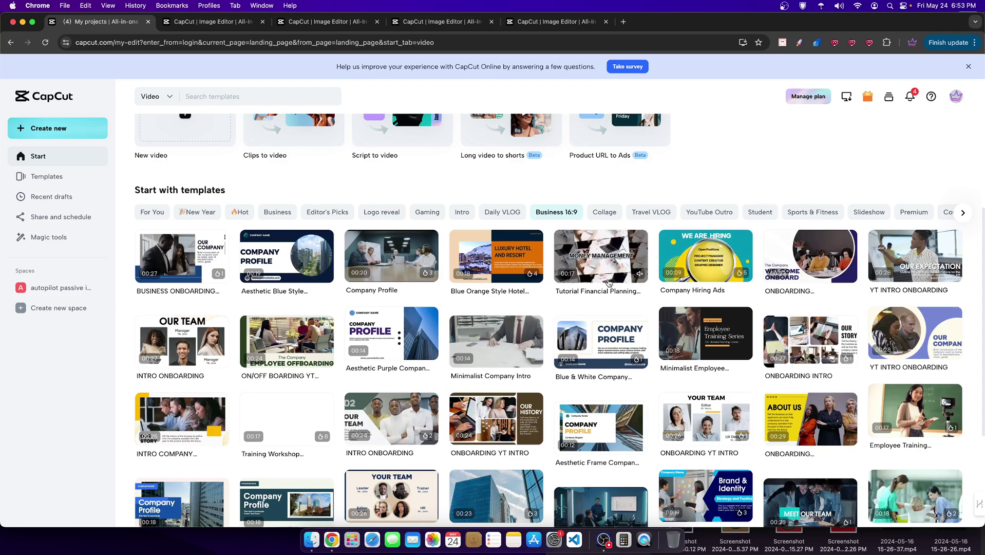
pyautogui.scroll(-5, 616, 387)
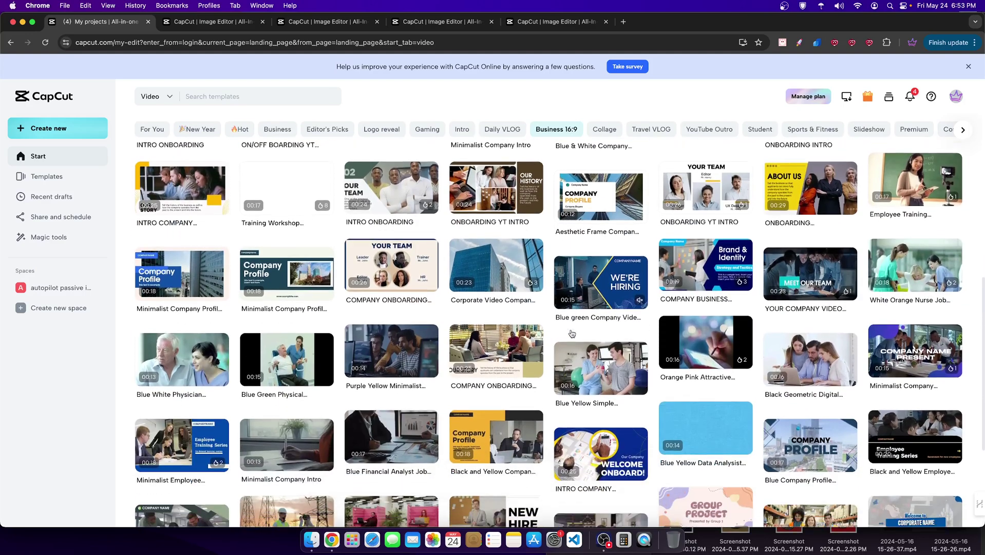
pyautogui.scroll(-2, 568, 330)
pyautogui.moveTo(568, 330)
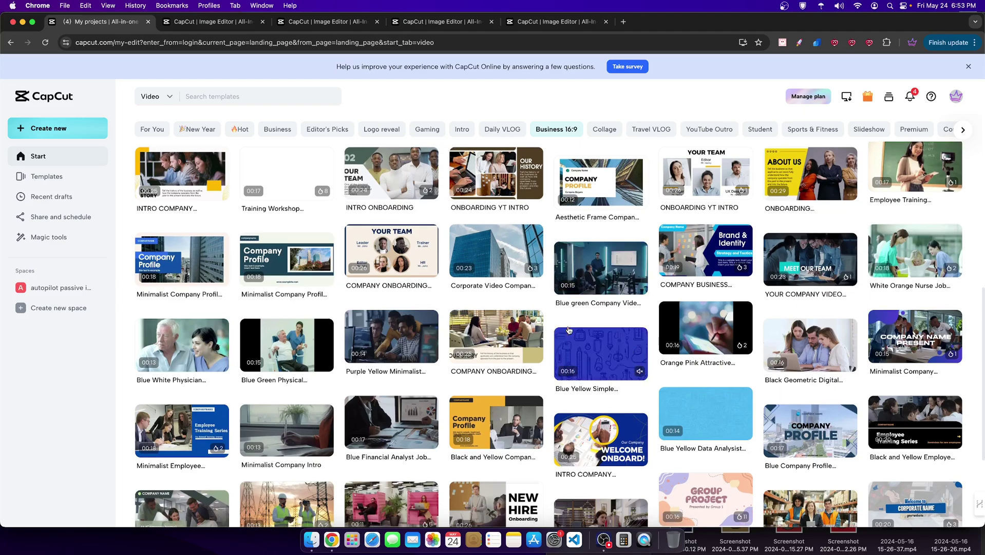
pyautogui.scroll(4, 568, 330)
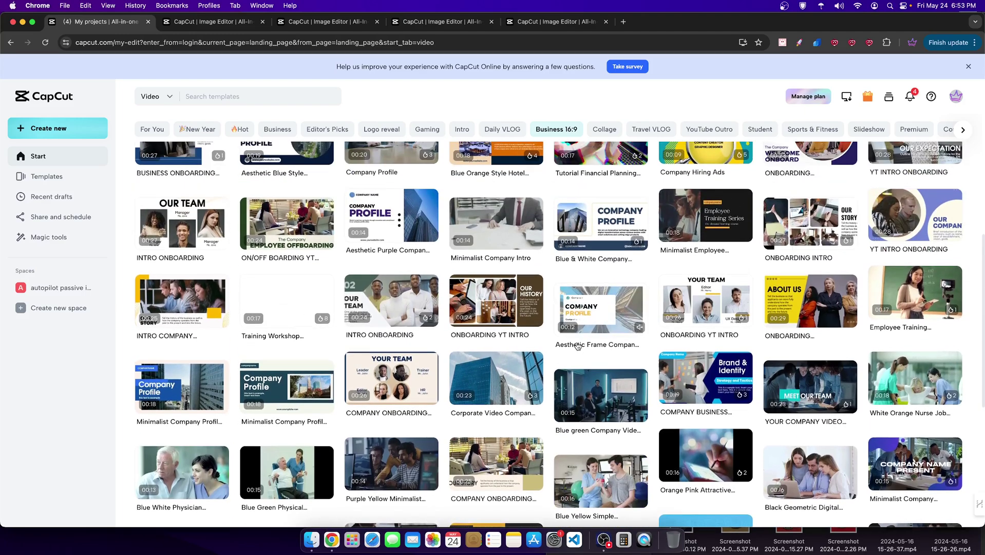
pyautogui.scroll(4, 570, 345)
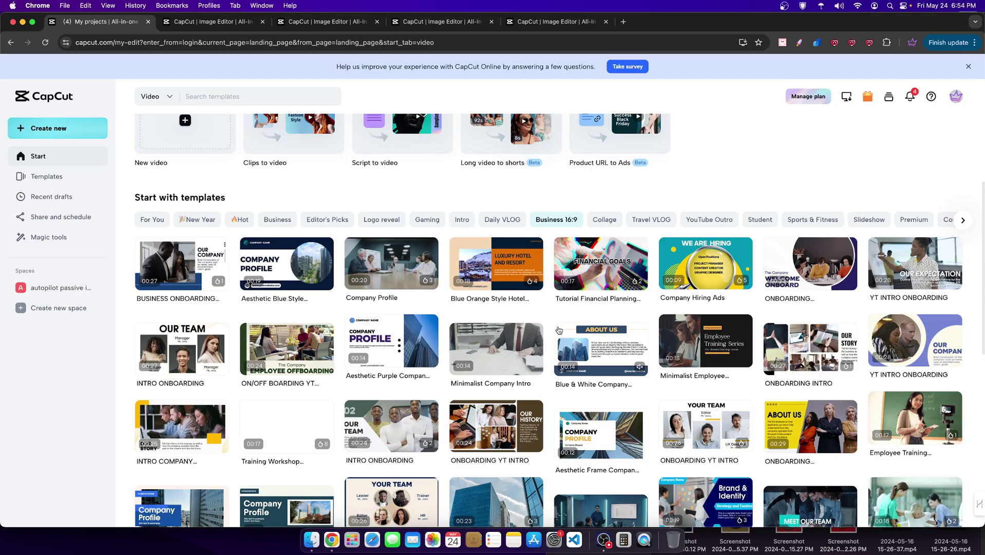
pyautogui.scroll(-10, 565, 349)
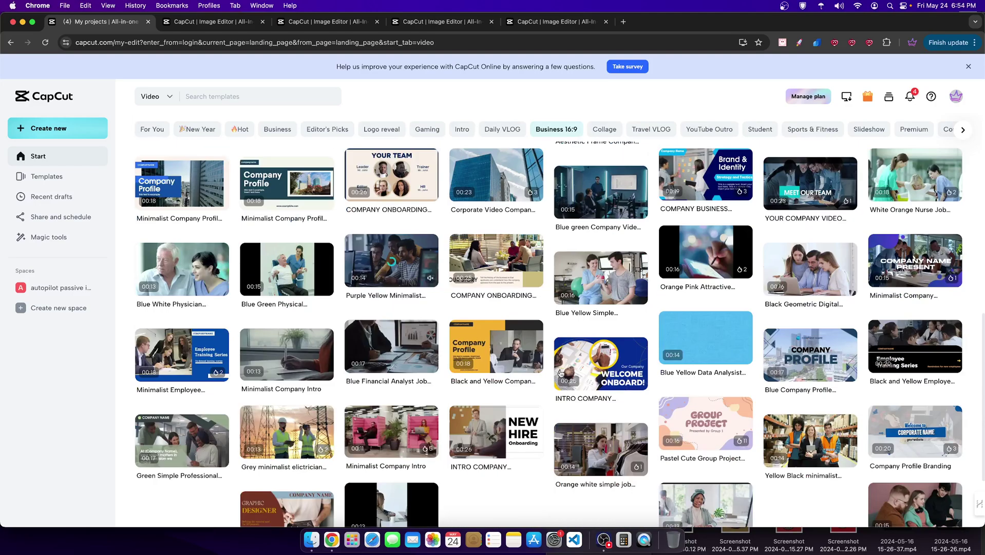
pyautogui.scroll(-8, 574, 373)
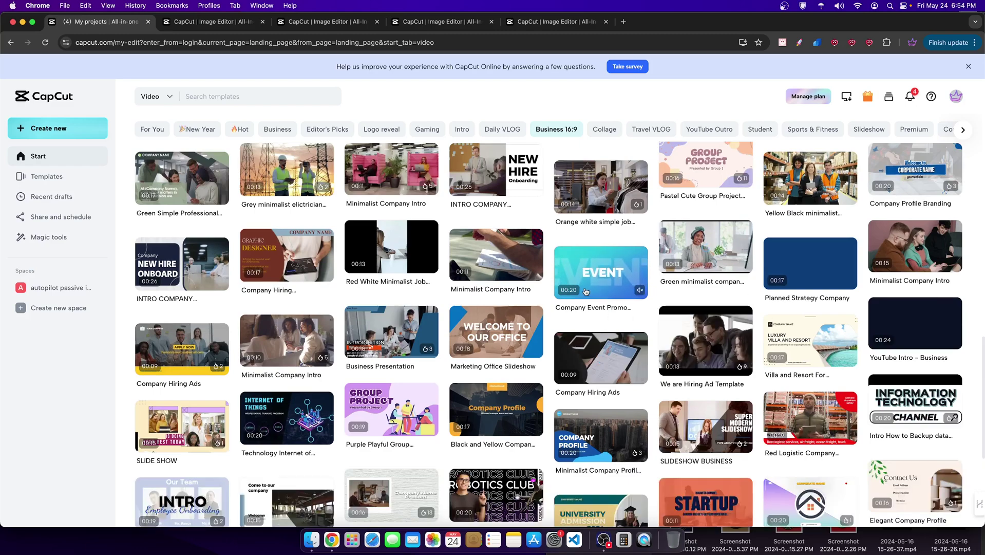
# - Open the Company Event Promo template preview, then pause, mute and resume it
pyautogui.click(615, 280)
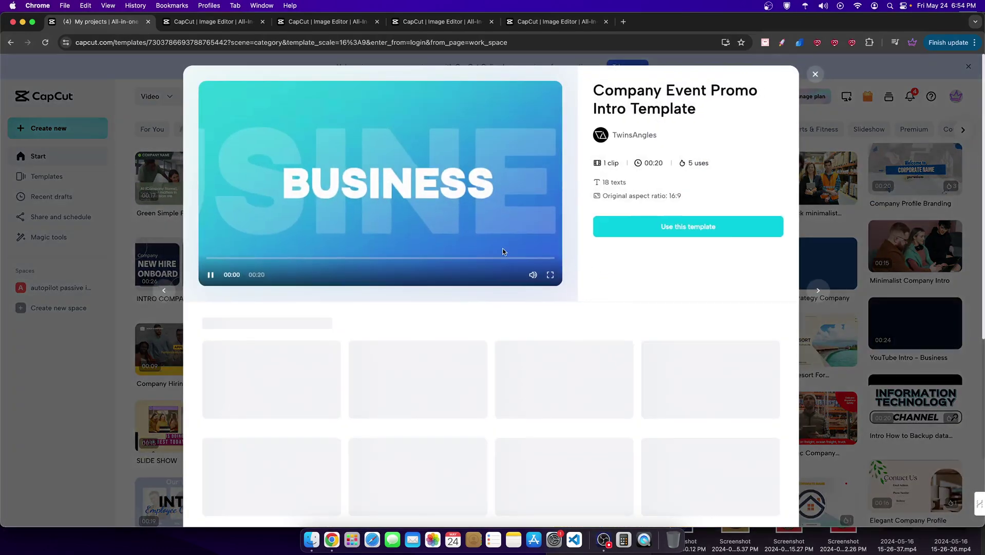
pyautogui.click(211, 275)
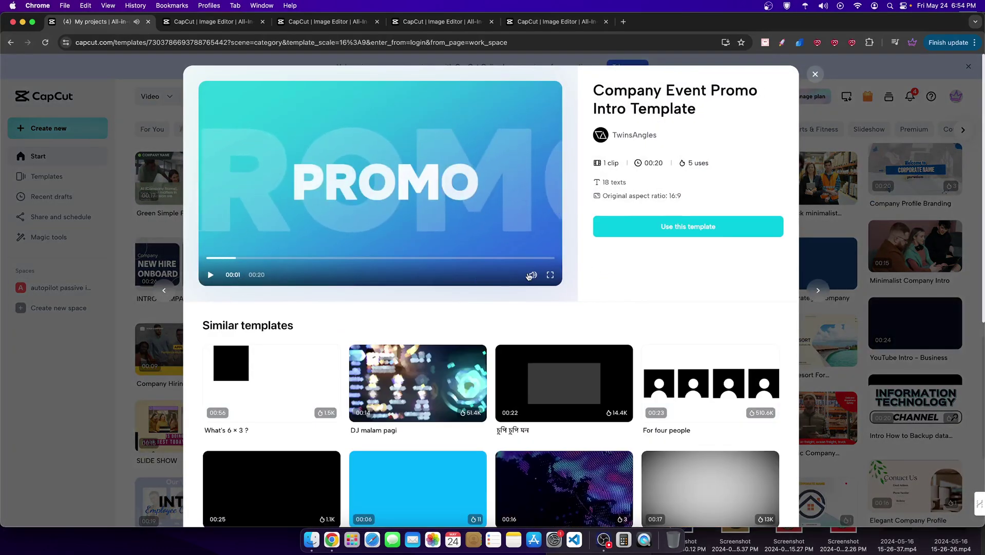
pyautogui.click(531, 275)
pyautogui.click(211, 275)
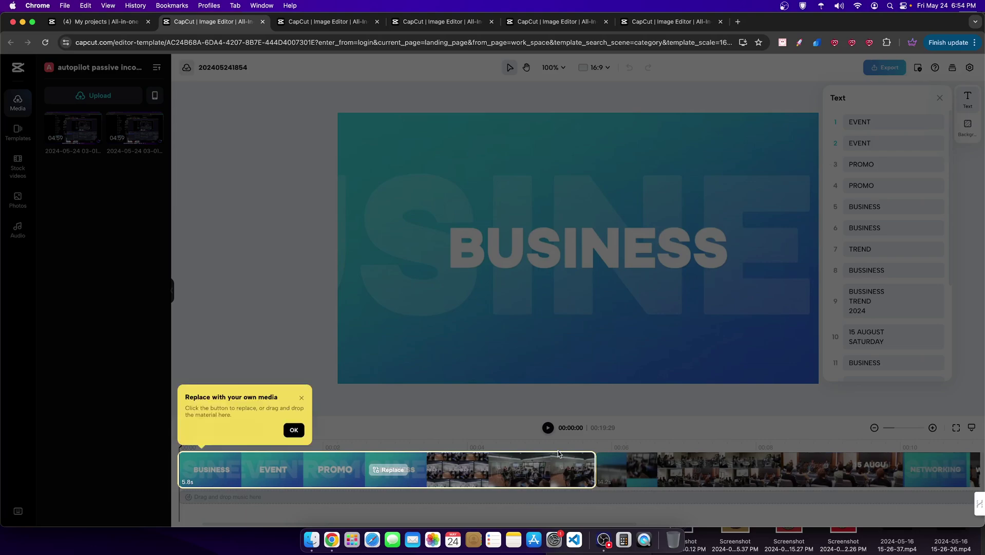
# - Dismiss the media tip and rewrite the first two texts as 'ON JUNE' and 'JUNE 29'
pyautogui.click(294, 429)
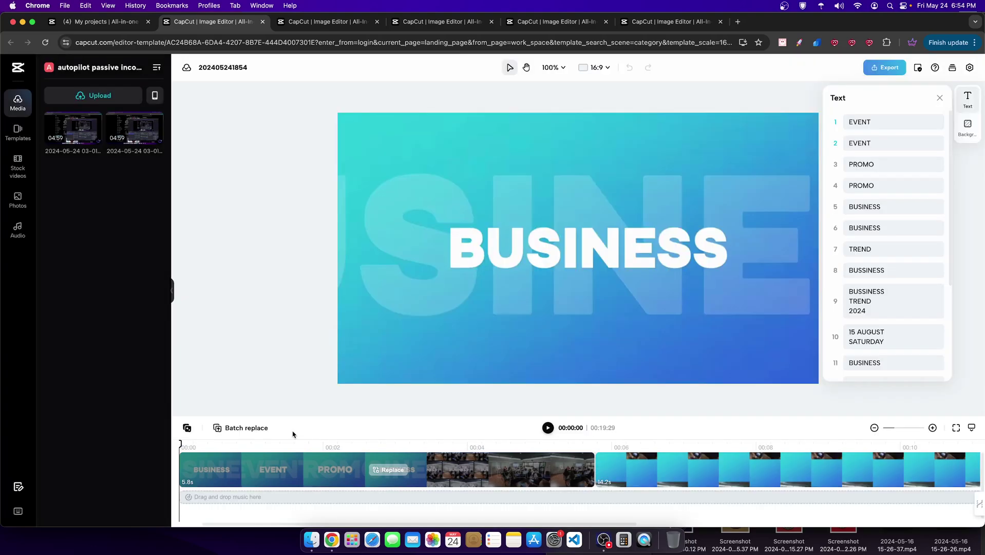
pyautogui.click(867, 125)
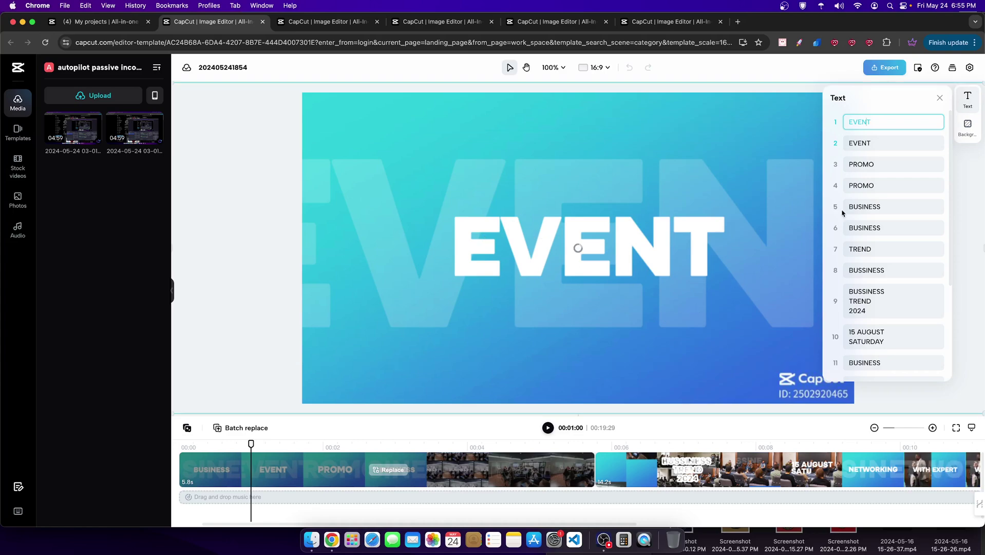
pyautogui.moveTo(878, 122); pyautogui.dragTo(830, 120)
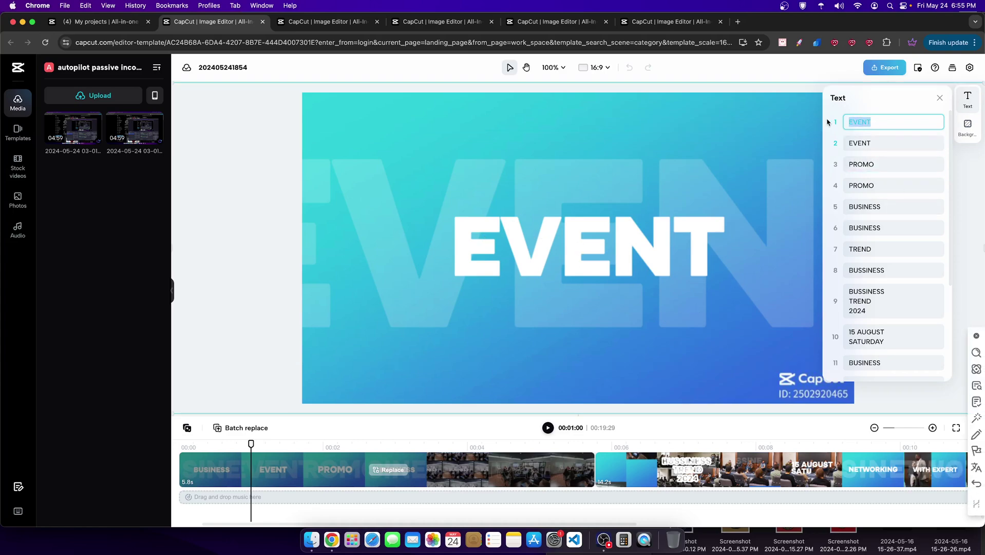
pyautogui.write('On JUNE')
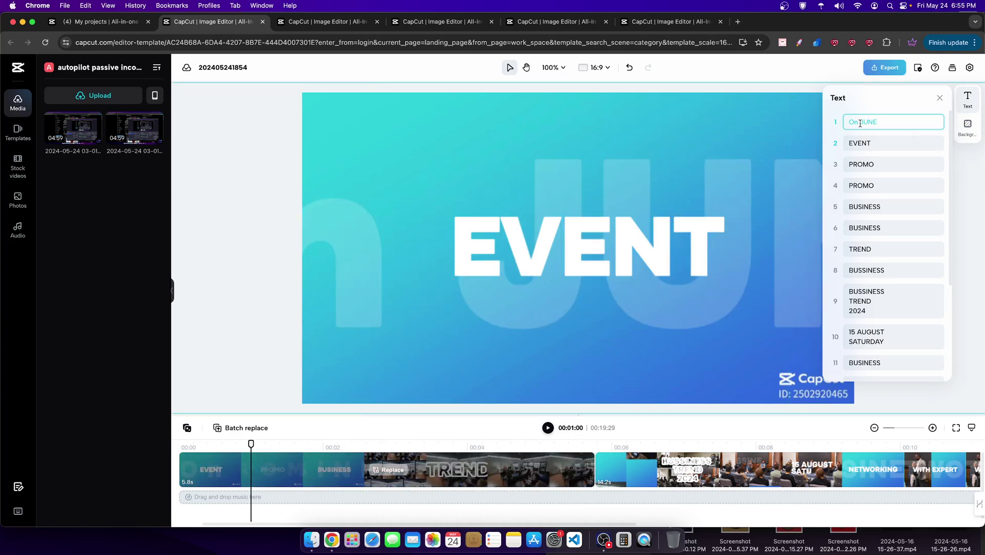
pyautogui.press('BackSpace')
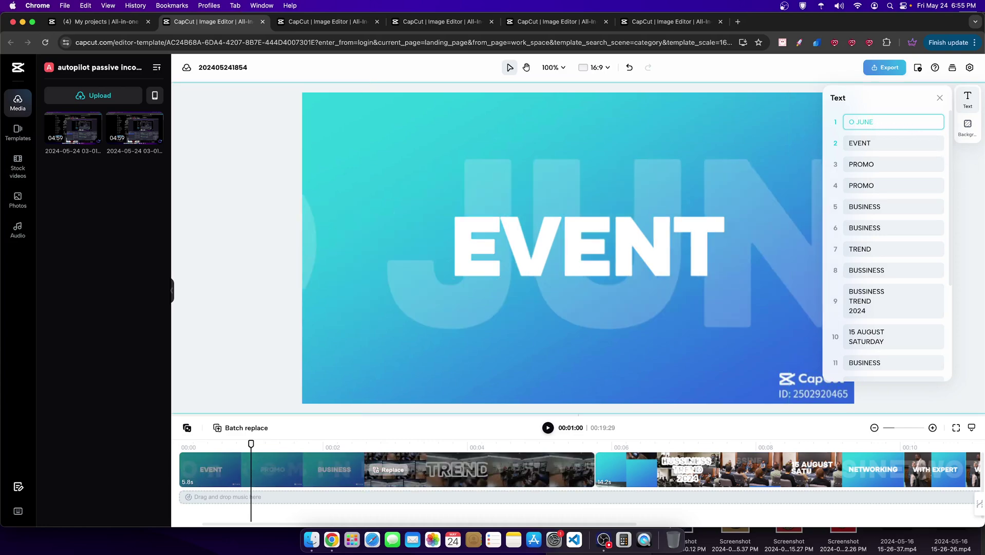
pyautogui.write('O')
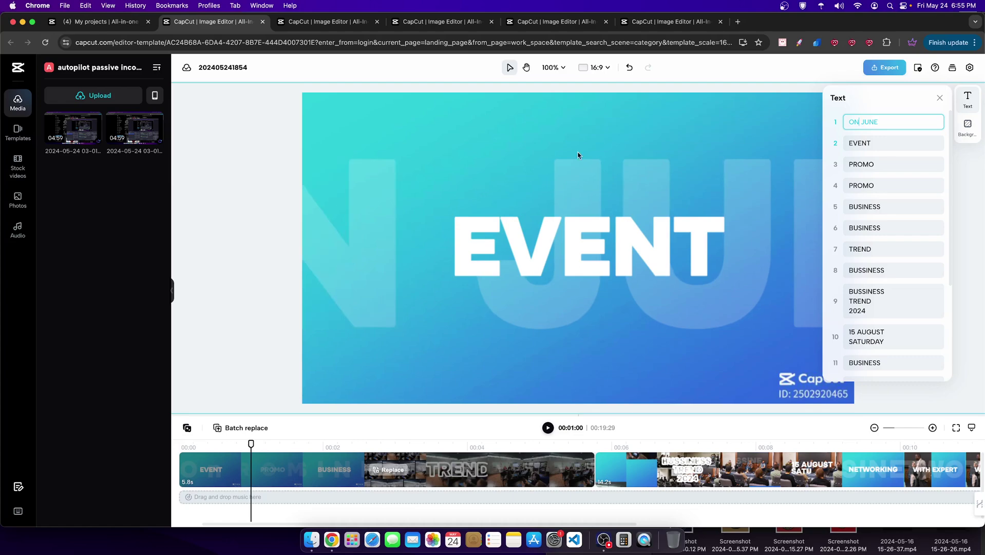
pyautogui.click(932, 143)
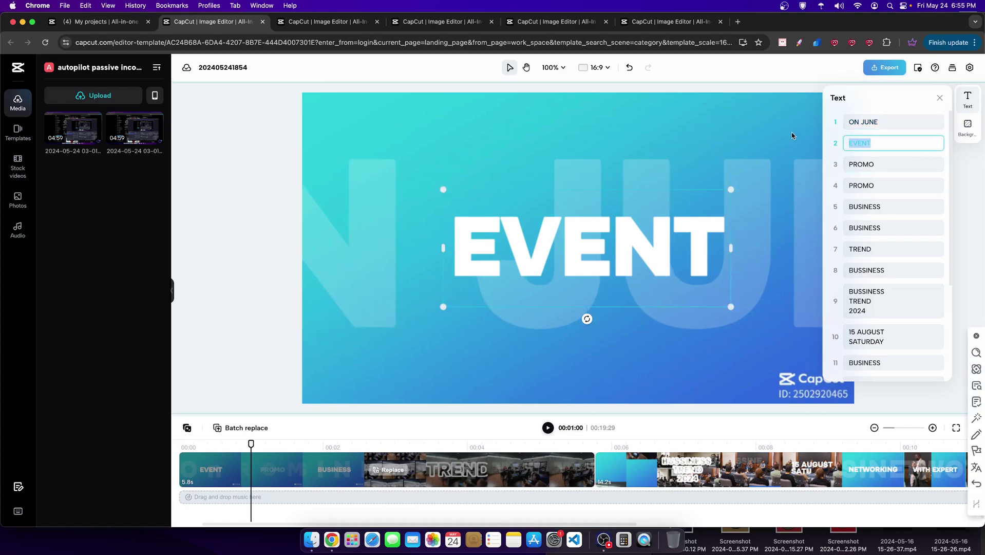
pyautogui.write('JUNE 2')
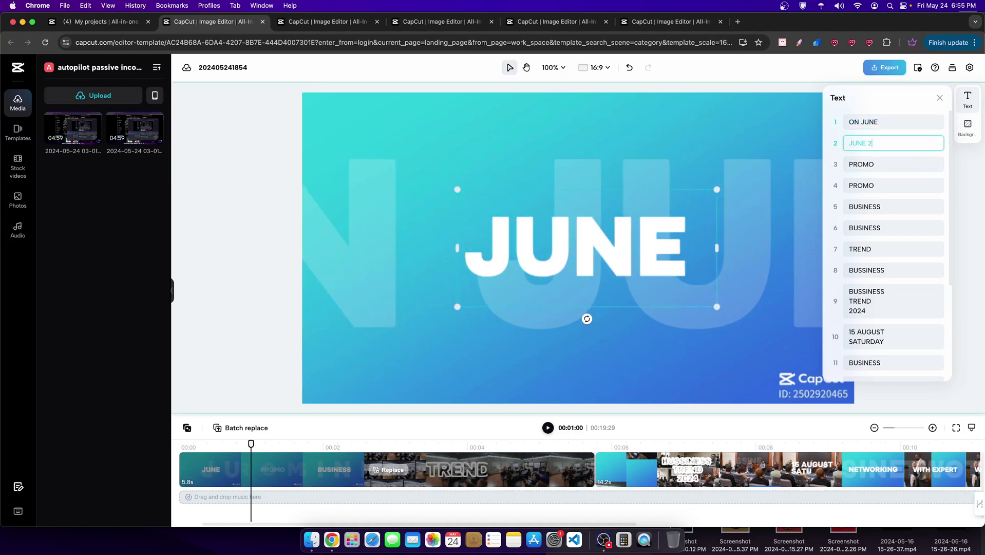
pyautogui.write('9th')
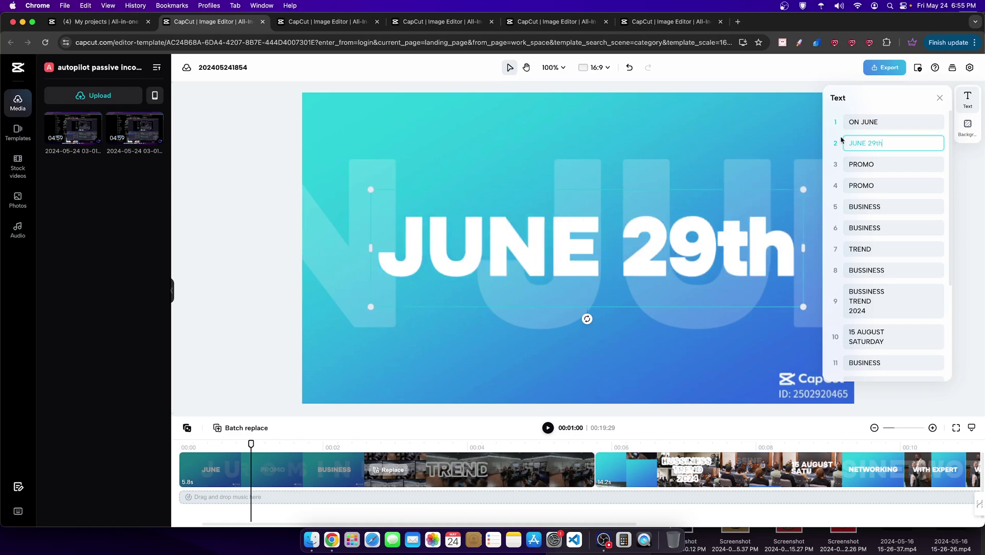
# - Change text lines 3 and 4 to 'COME' and 'COME MEET', and zoom the timeline out
pyautogui.click(894, 162)
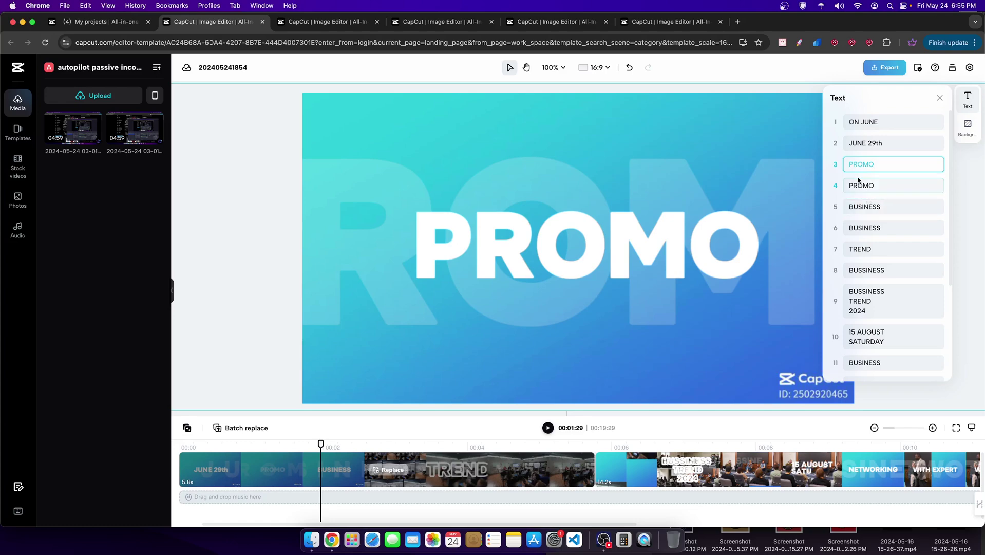
pyautogui.press('BackSpace')
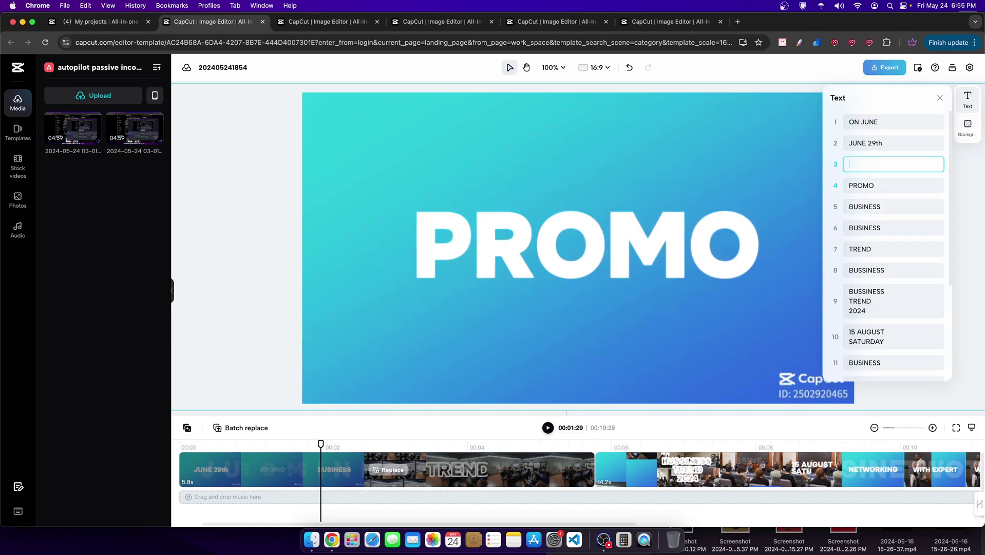
pyautogui.write('V')
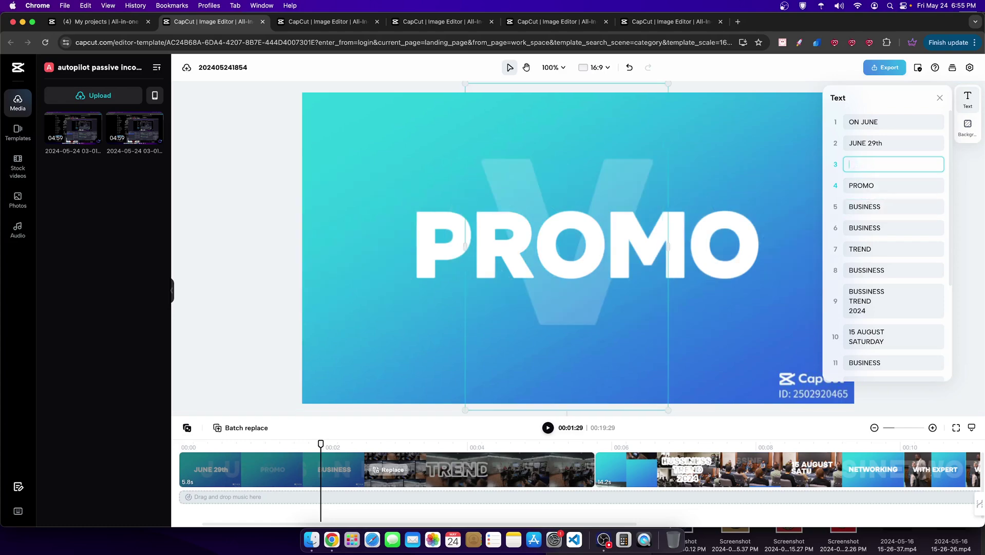
pyautogui.write('OME')
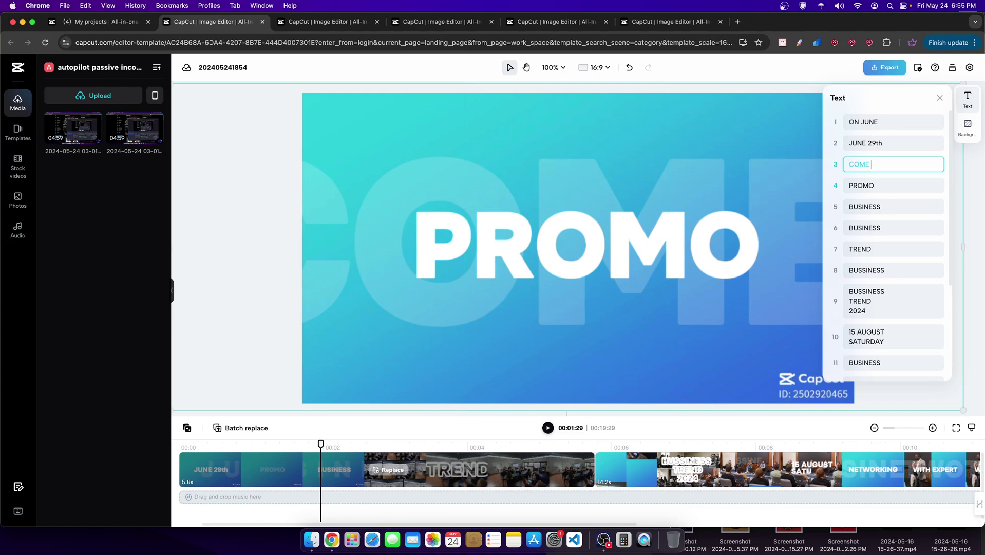
pyautogui.click(892, 186)
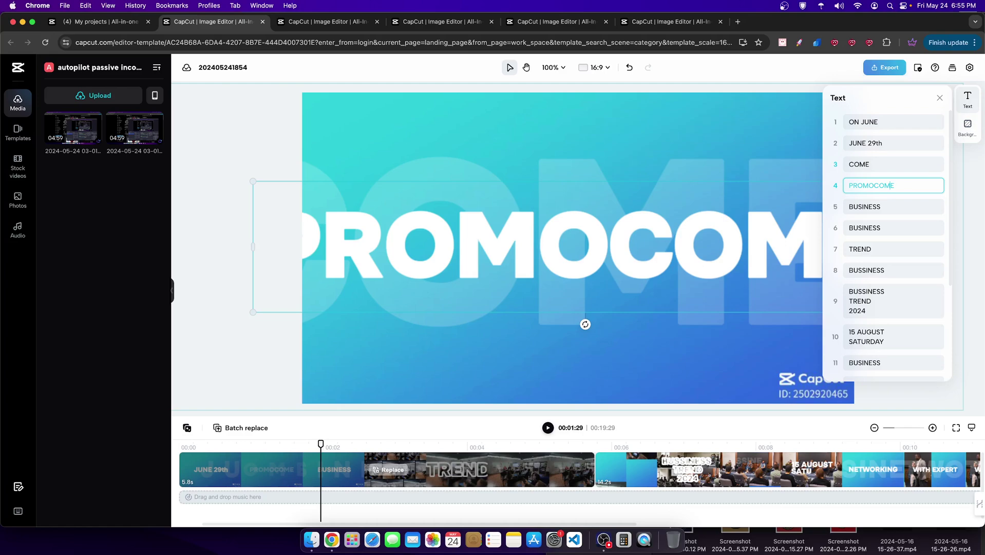
pyautogui.press('BackSpace')
pyautogui.press('BackSpace')
pyautogui.press('BackSpace')
pyautogui.press('BackSpace')
pyautogui.press('BackSpace')
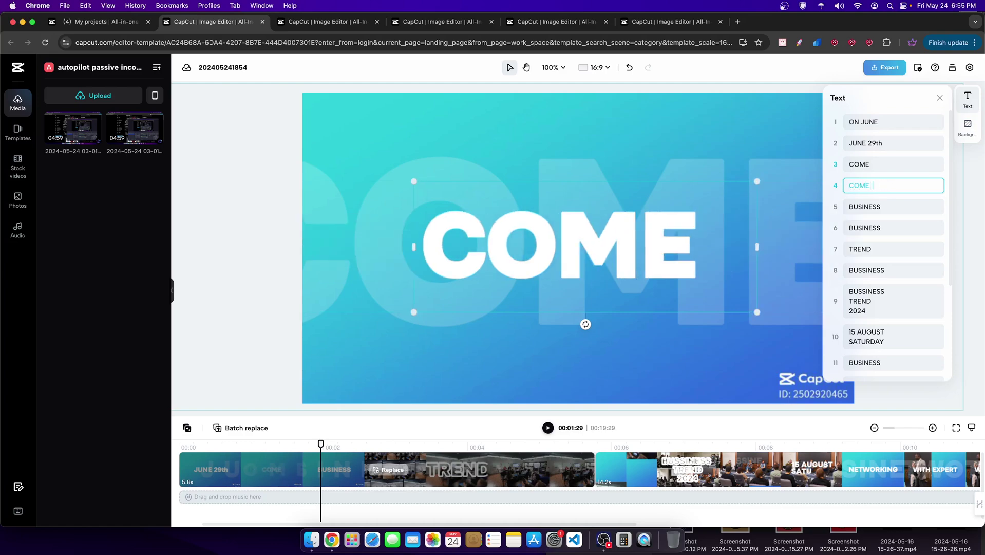
pyautogui.press('BackSpace')
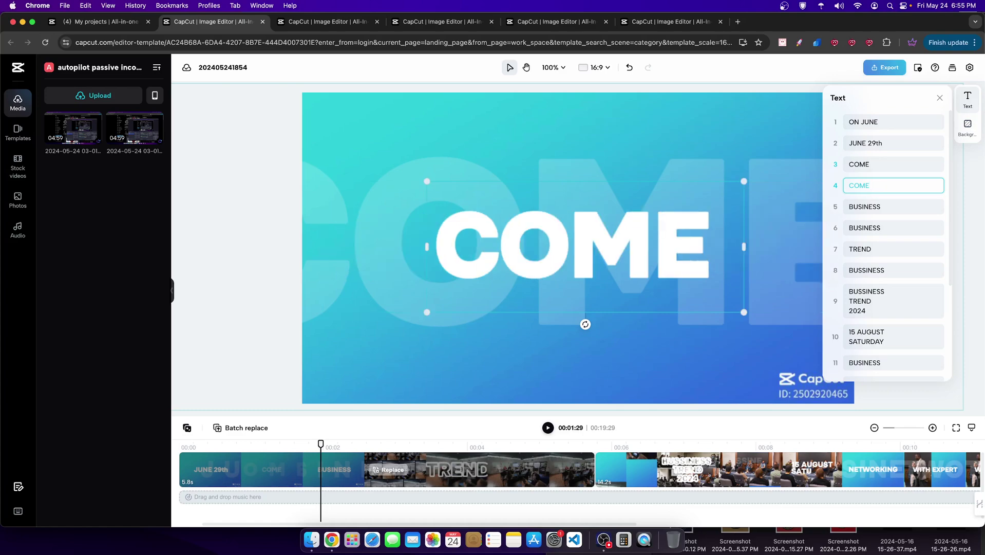
pyautogui.write('MEET')
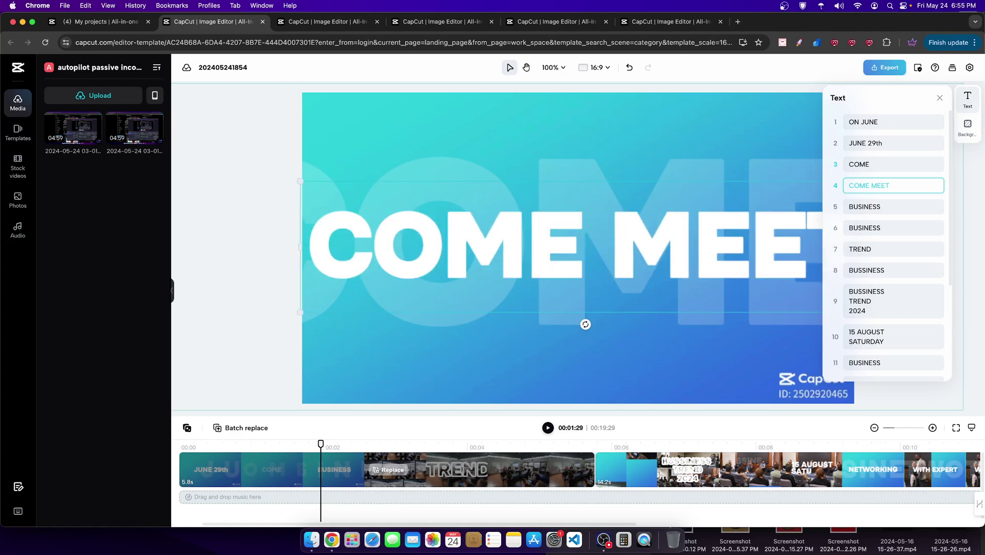
pyautogui.click(883, 206)
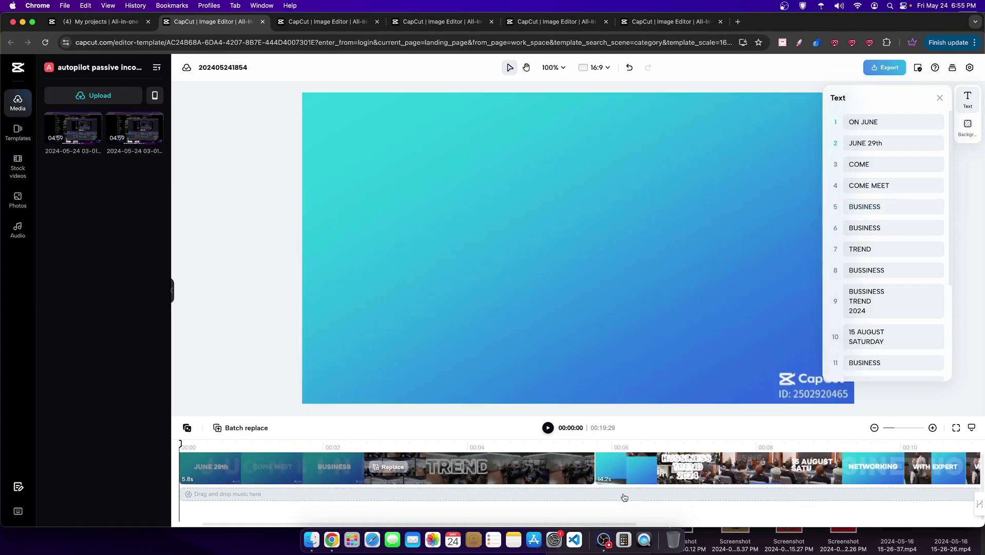
pyautogui.click(873, 428)
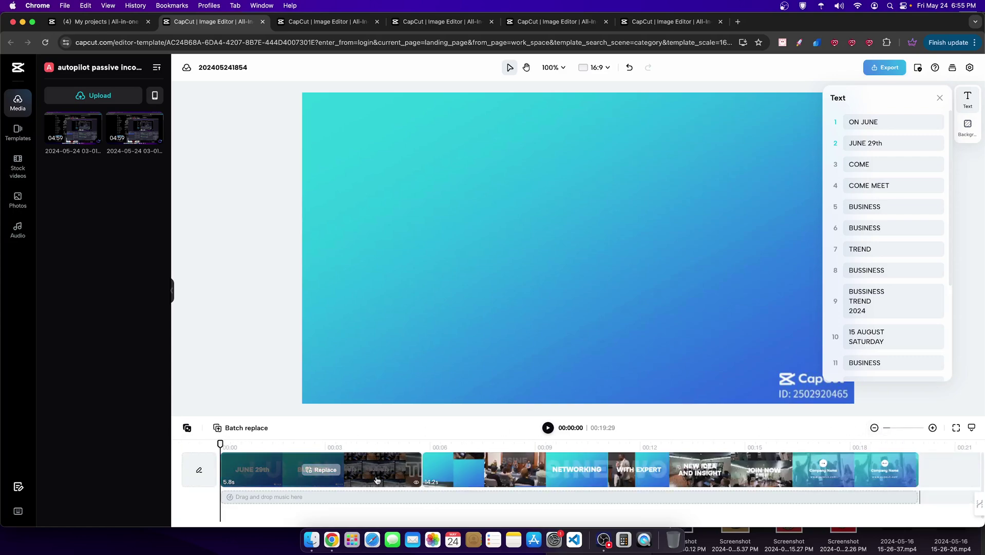
# - Select the template's timeline clips and background frame, cancel the file picker, and show Stock videos
pyautogui.click(624, 477)
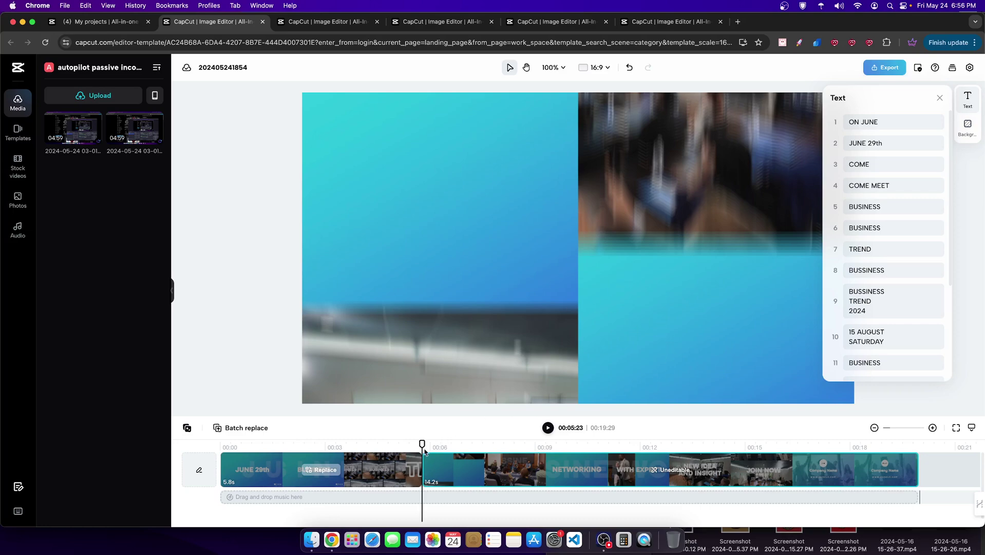
pyautogui.click(323, 469)
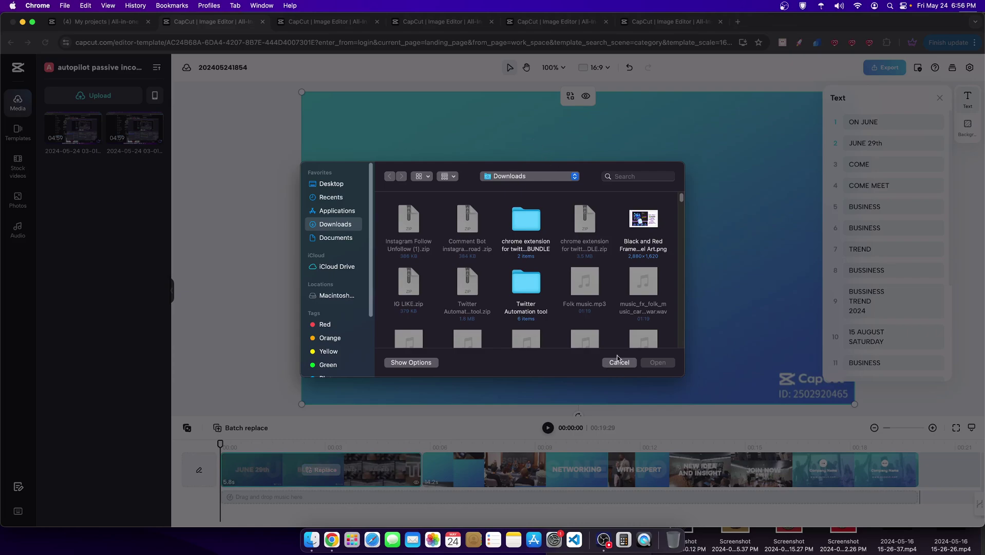
pyautogui.click(619, 361)
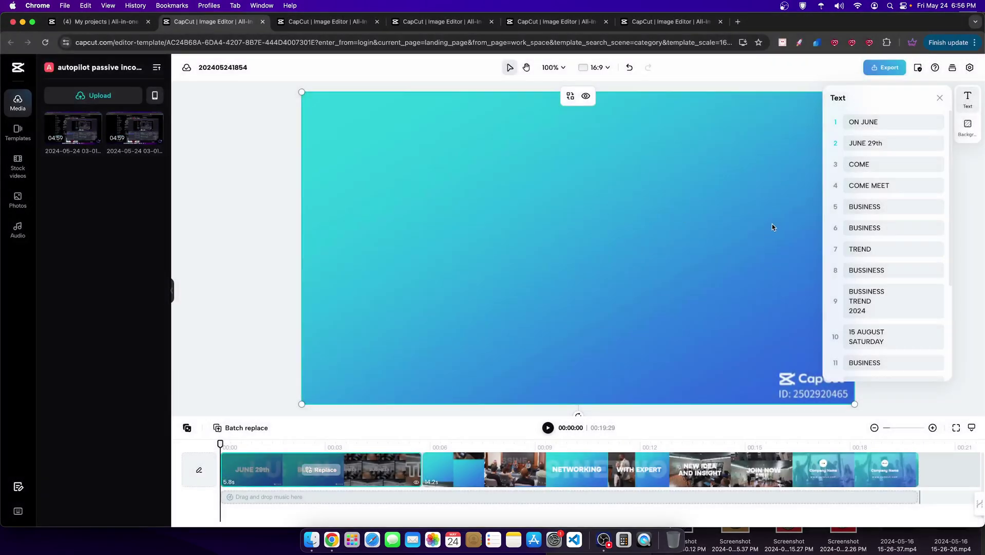
pyautogui.scroll(-3, 850, 298)
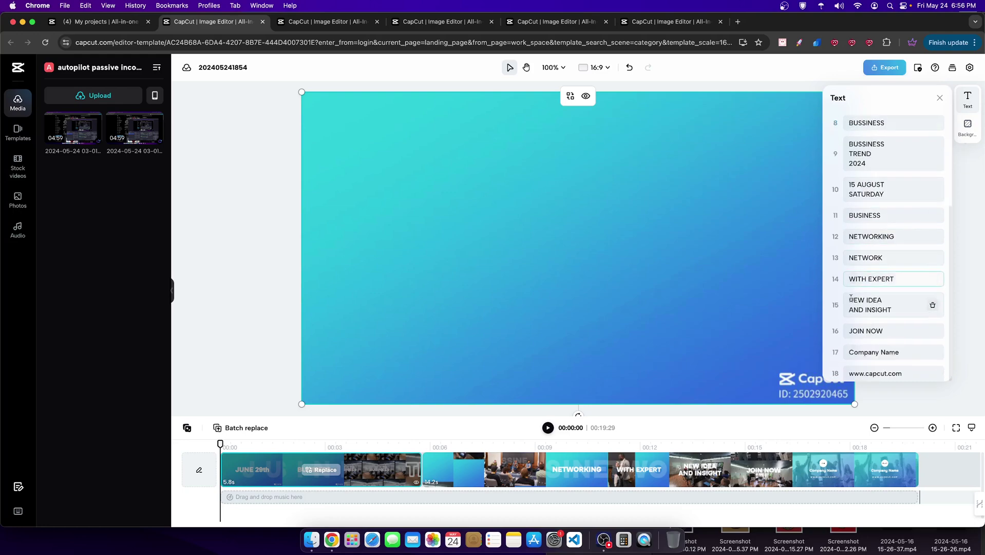
pyautogui.scroll(1, 919, 231)
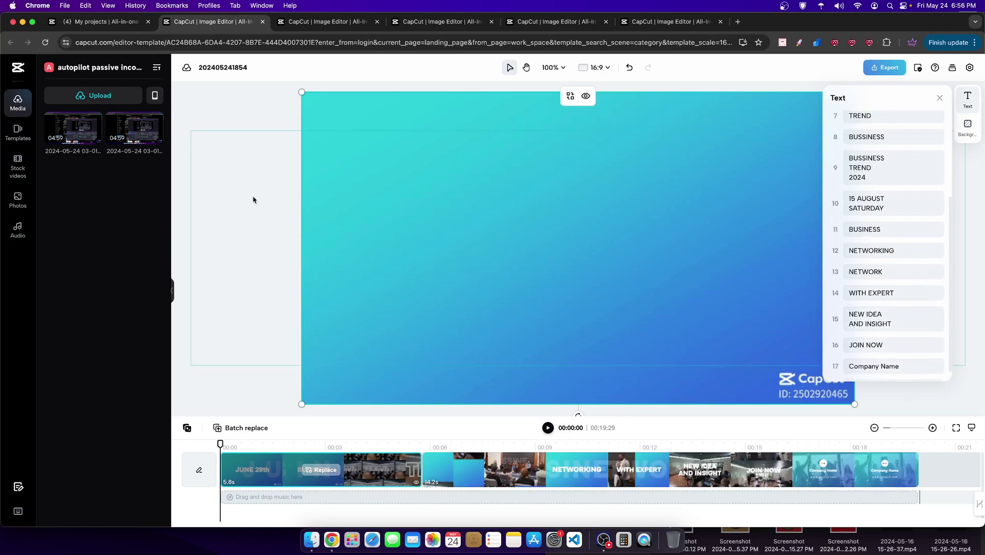
pyautogui.click(234, 197)
pyautogui.click(18, 165)
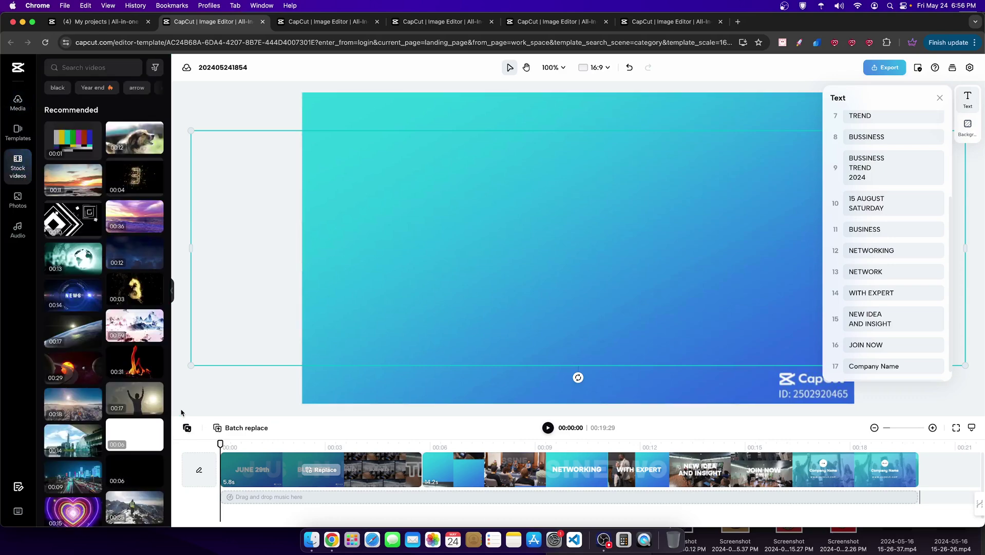
# - Search stock videos for 'office' and drag two results onto the template's timeline clips
pyautogui.click(77, 68)
pyautogui.write('office')
pyautogui.press('Return')
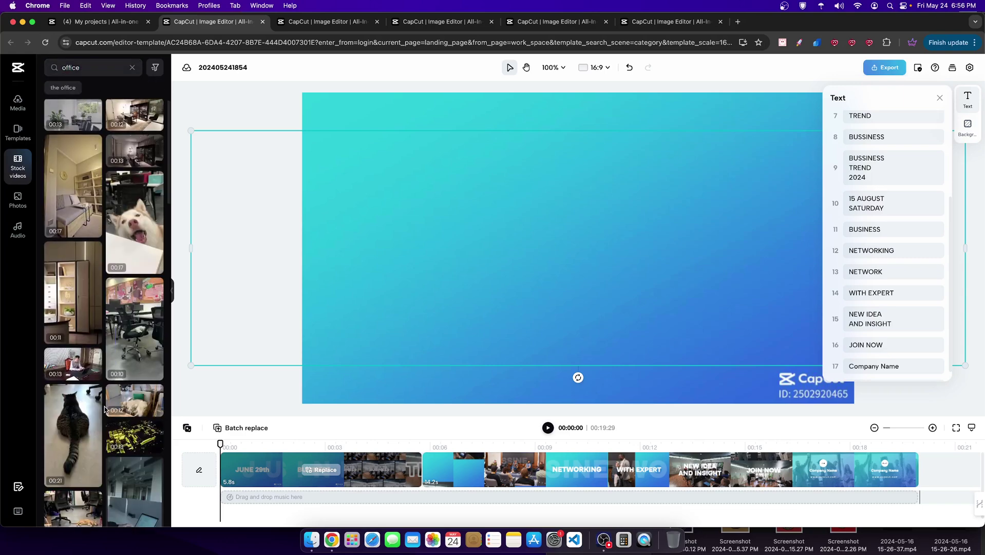
pyautogui.scroll(-1, 104, 410)
pyautogui.moveTo(79, 345); pyautogui.dragTo(493, 477)
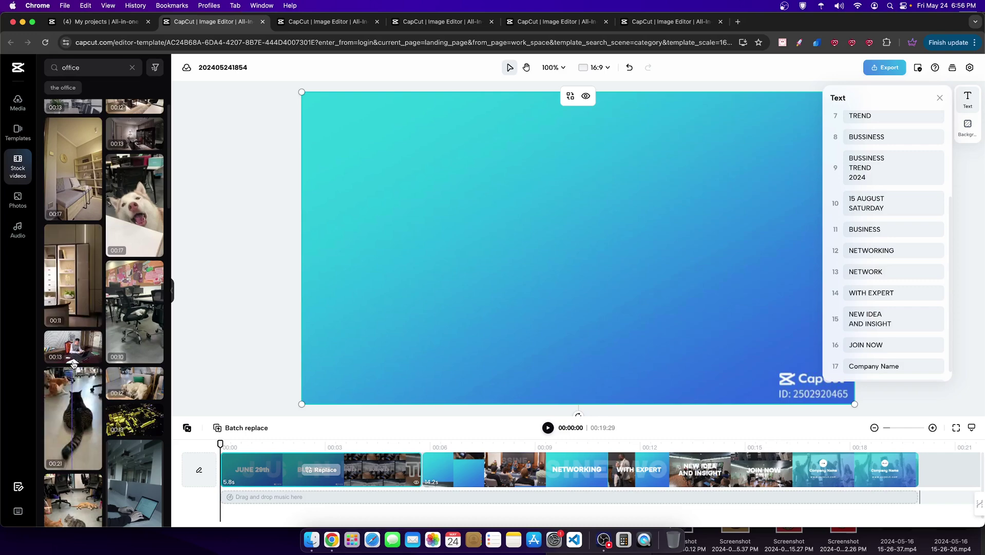
pyautogui.moveTo(74, 362); pyautogui.dragTo(427, 477)
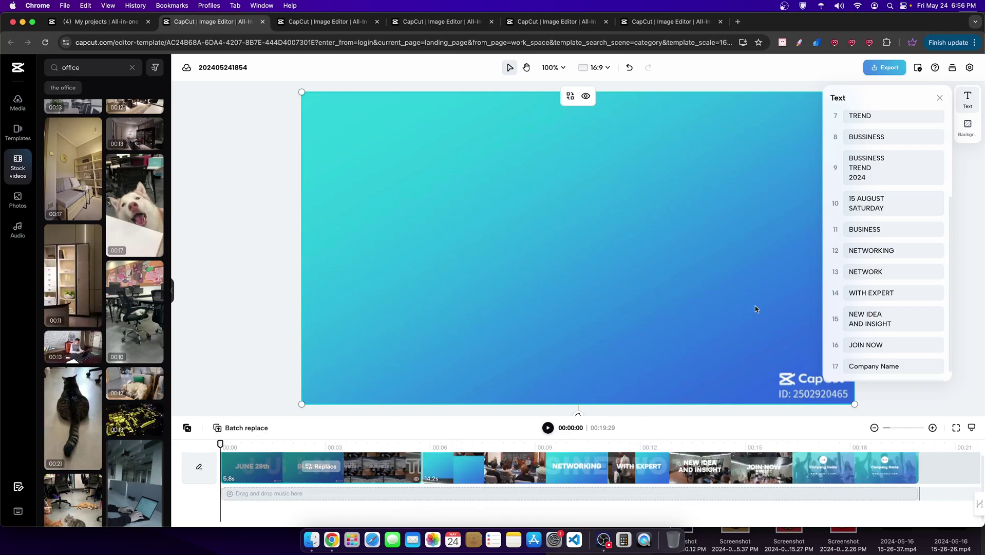
# - Back on the start page, filter to YouTube Outro templates and preview the Cyberpunk Gaming Channel Outro
pyautogui.click(115, 23)
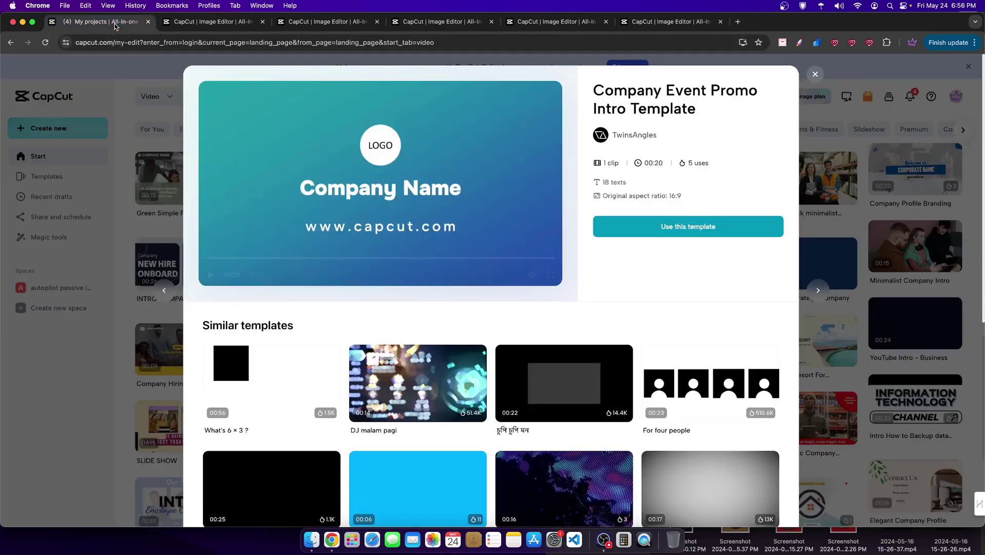
pyautogui.press('Escape')
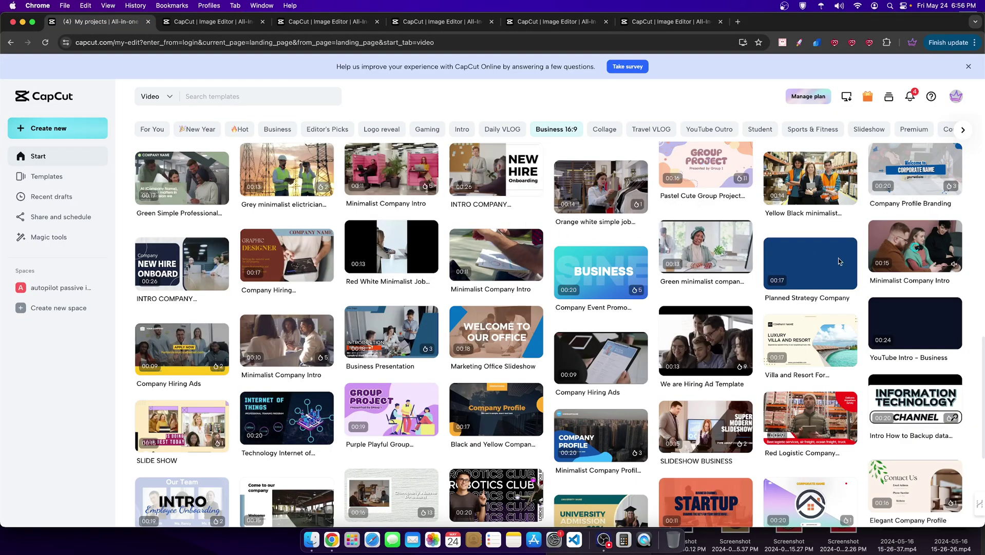
pyautogui.scroll(4, 651, 216)
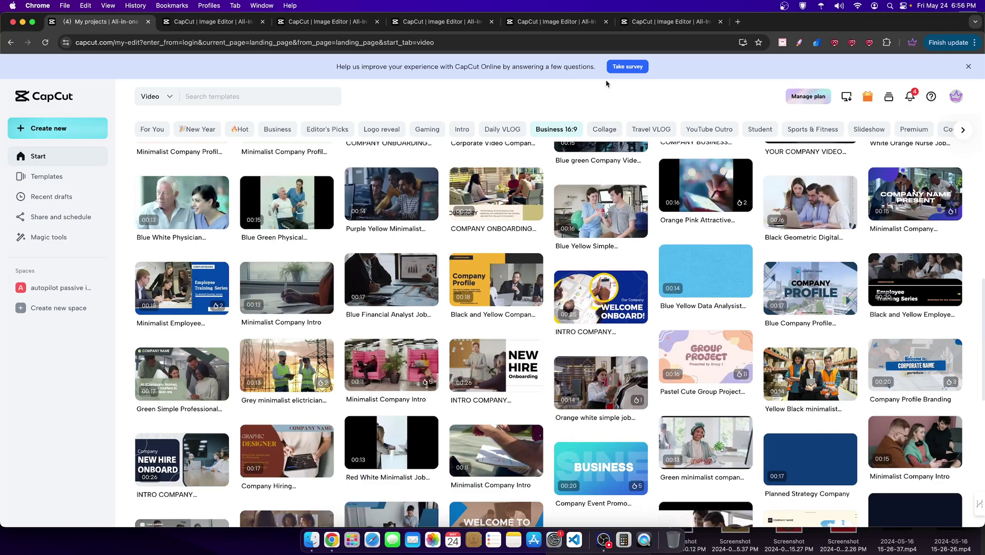
pyautogui.click(708, 129)
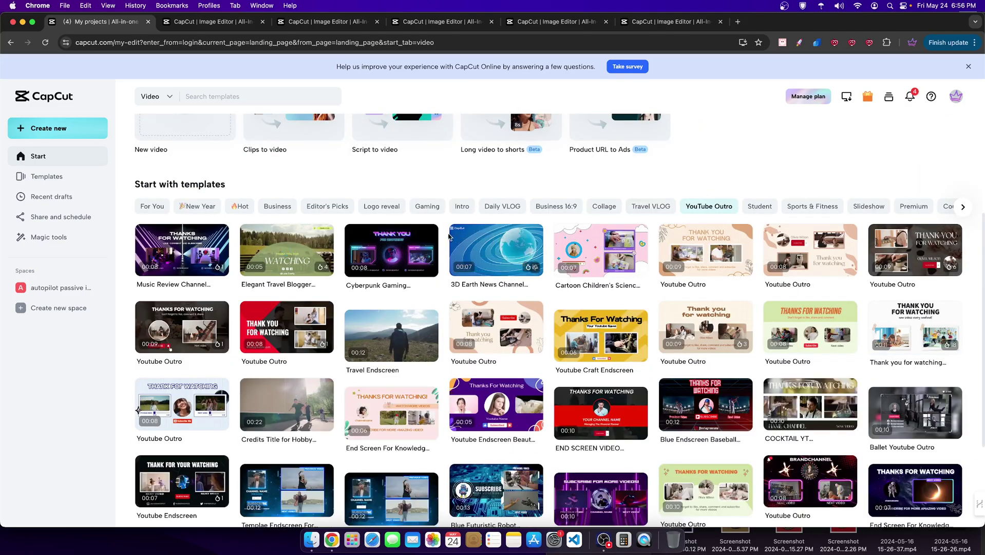
pyautogui.click(394, 253)
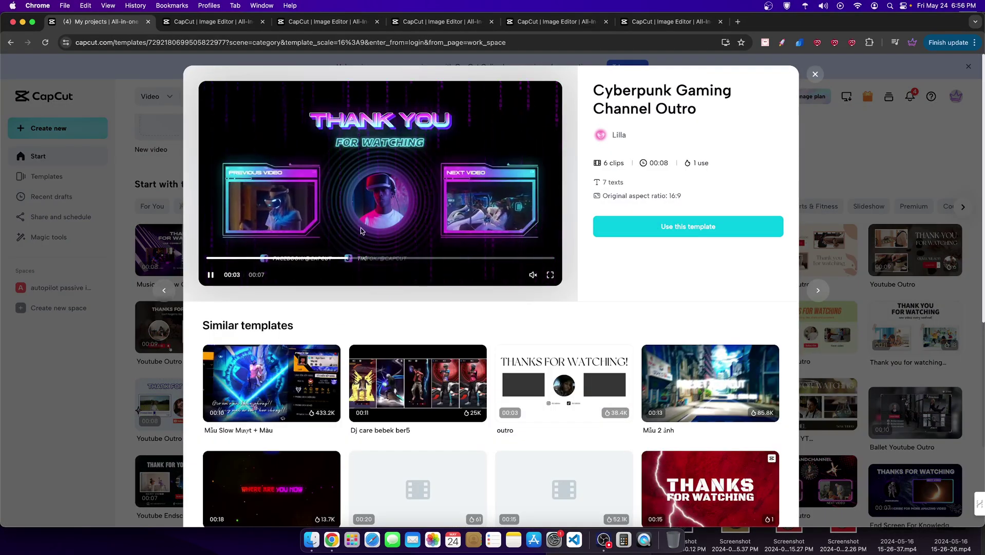
pyautogui.click(488, 234)
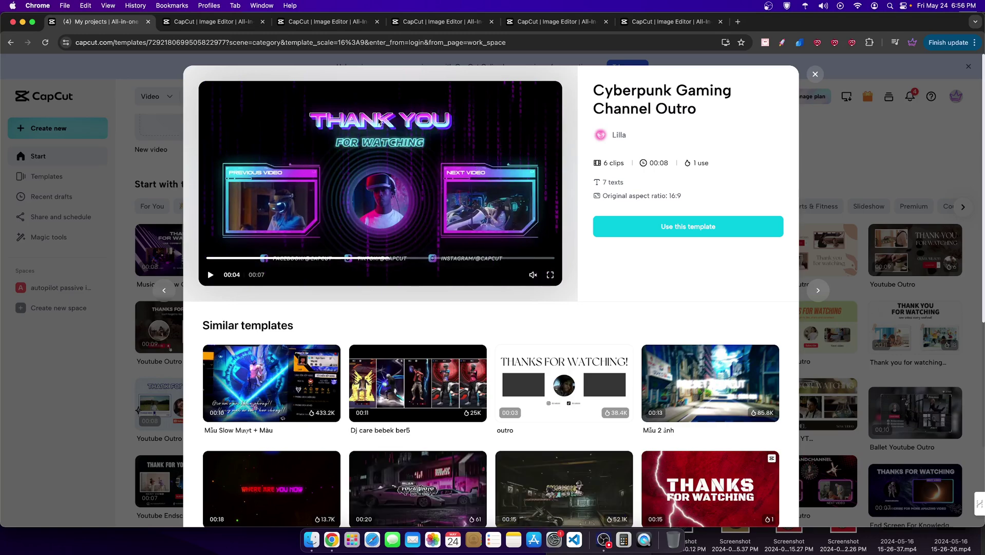
pyautogui.click(801, 219)
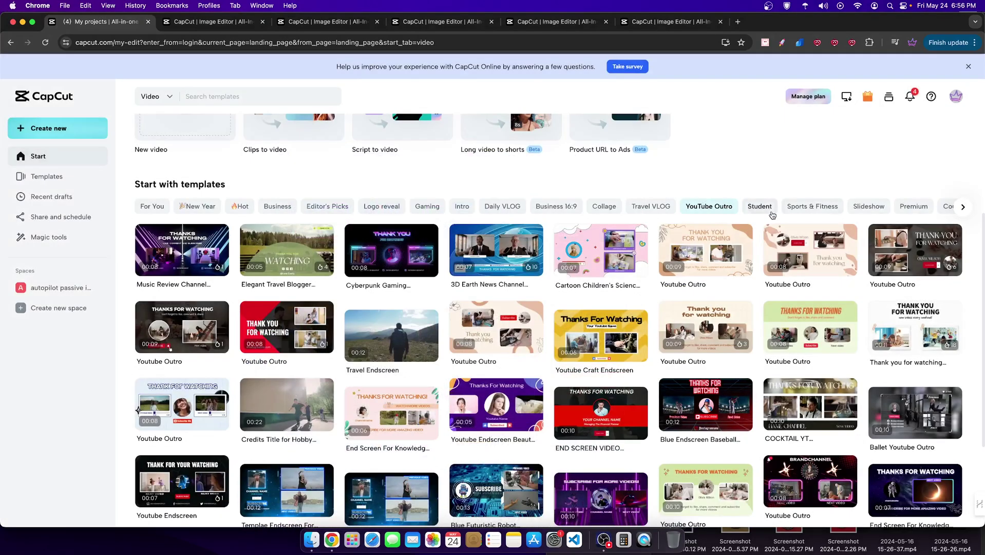
pyautogui.scroll(-1, 627, 389)
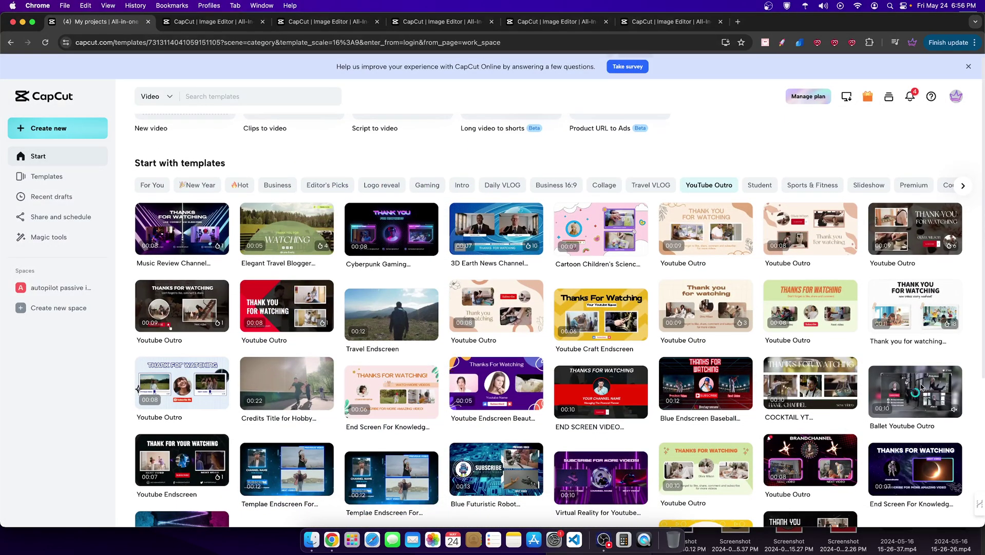
# - Preview the Ballet Youtube Outro and youtube endscreen templates, closing each afterwards
pyautogui.click(871, 372)
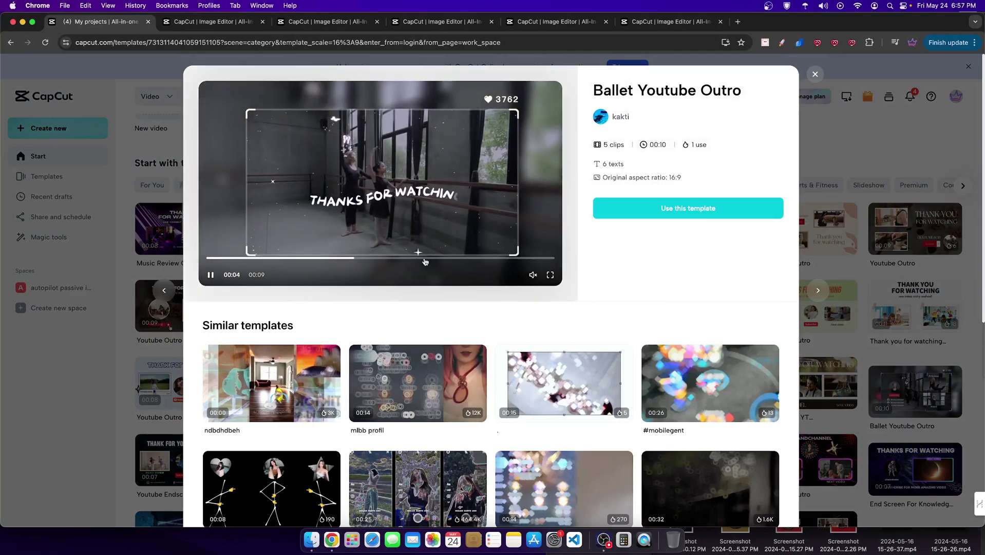
pyautogui.click(428, 257)
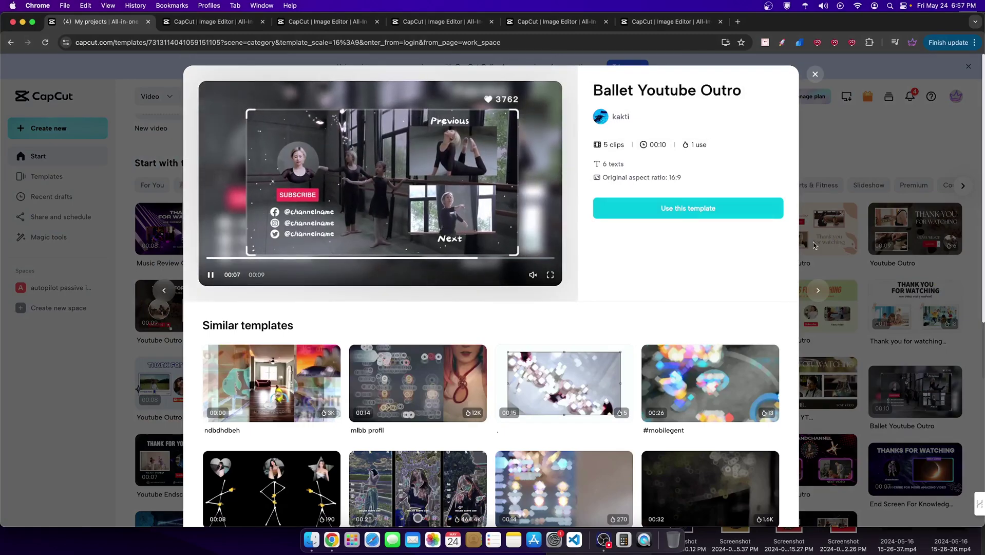
pyautogui.click(915, 257)
pyautogui.scroll(-7, 653, 245)
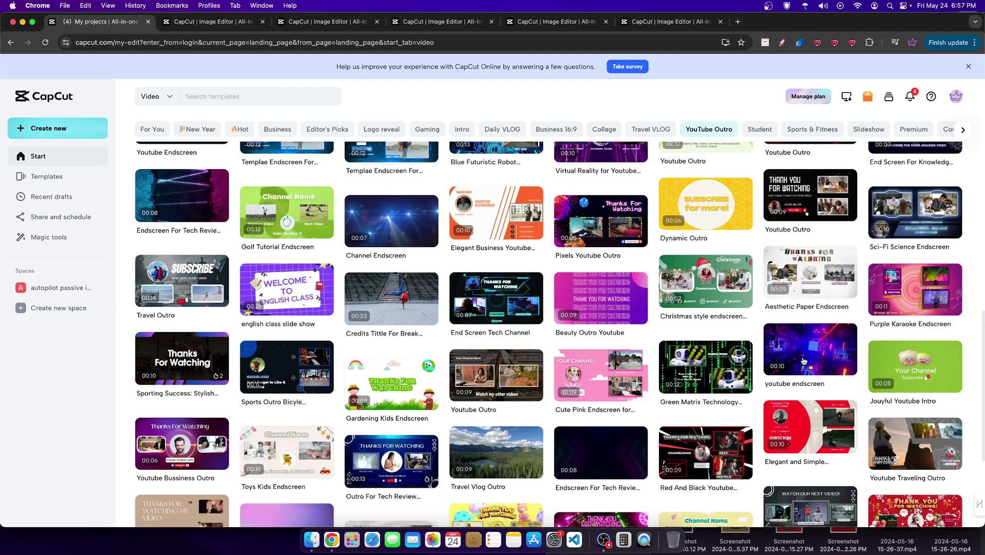
pyautogui.click(810, 349)
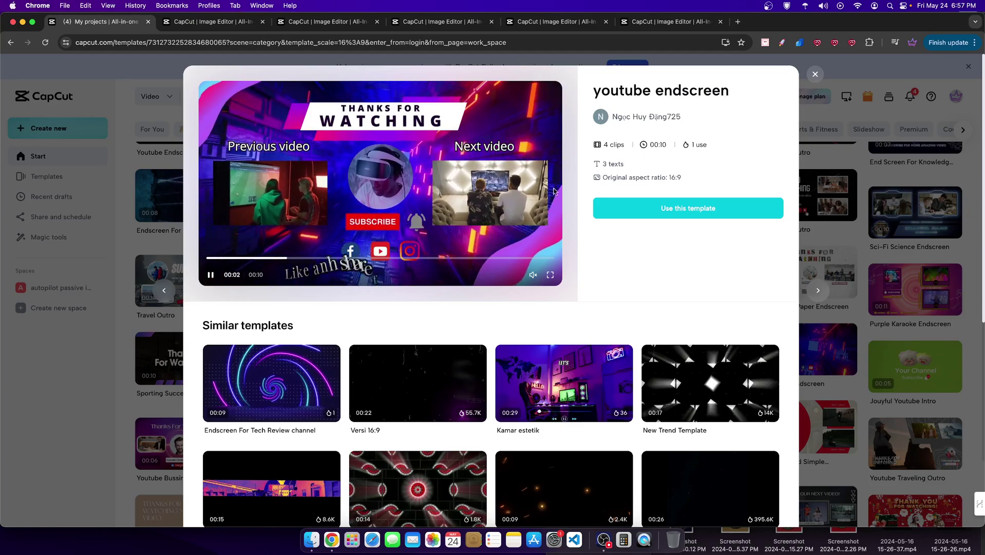
pyautogui.click(905, 311)
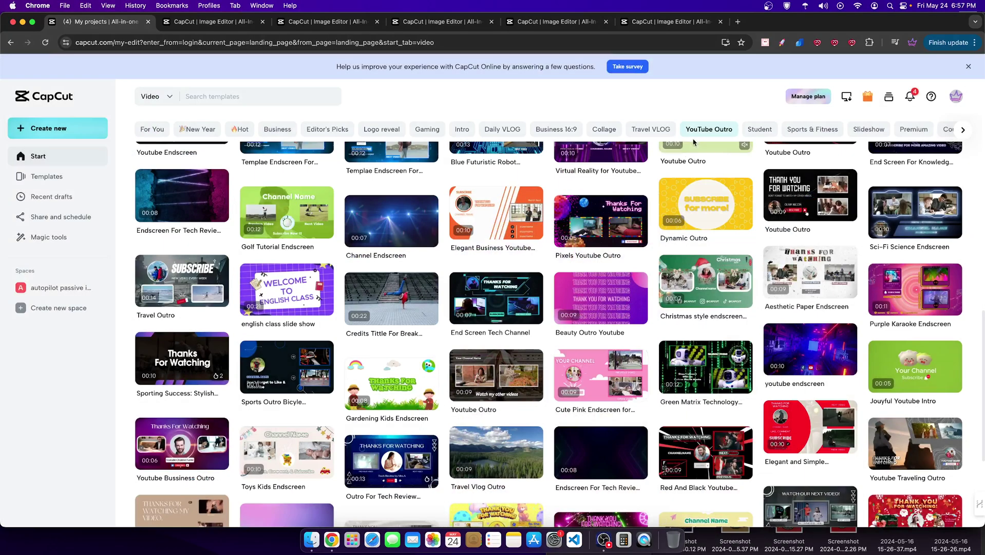
# - Browse Sports & Fitness, Slideshow and Premium templates, previewing Reverse Beat and C4 Xenosa
pyautogui.click(814, 130)
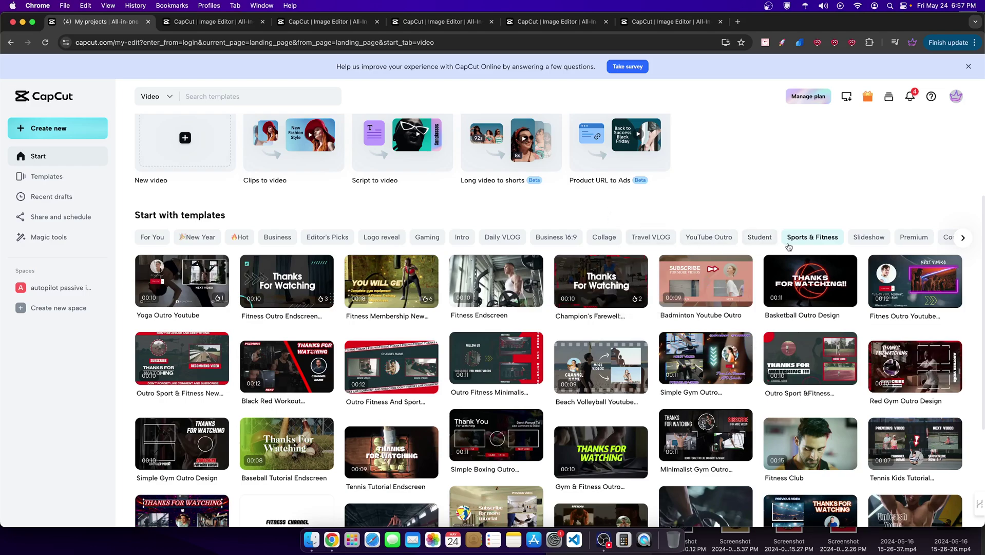
pyautogui.click(887, 240)
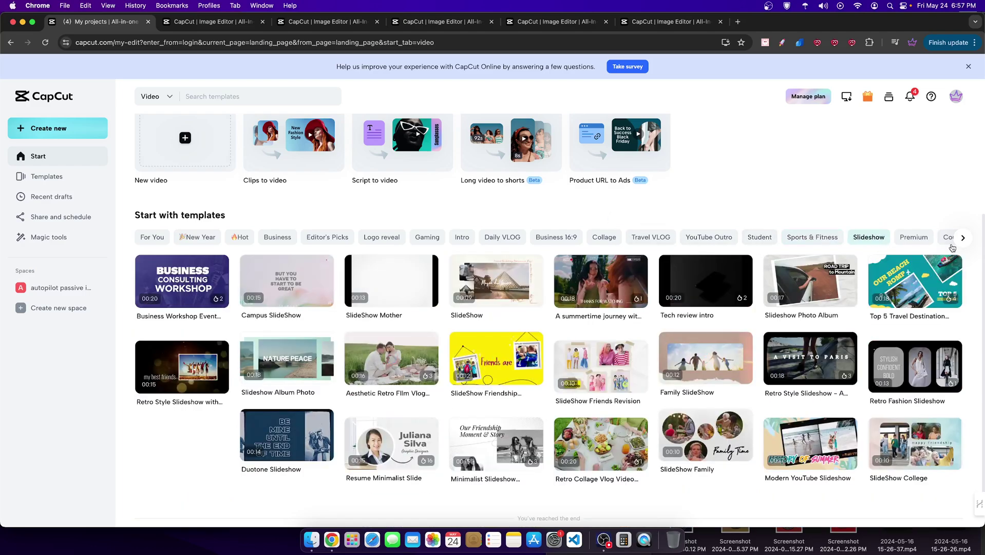
pyautogui.click(907, 238)
pyautogui.scroll(-4, 805, 297)
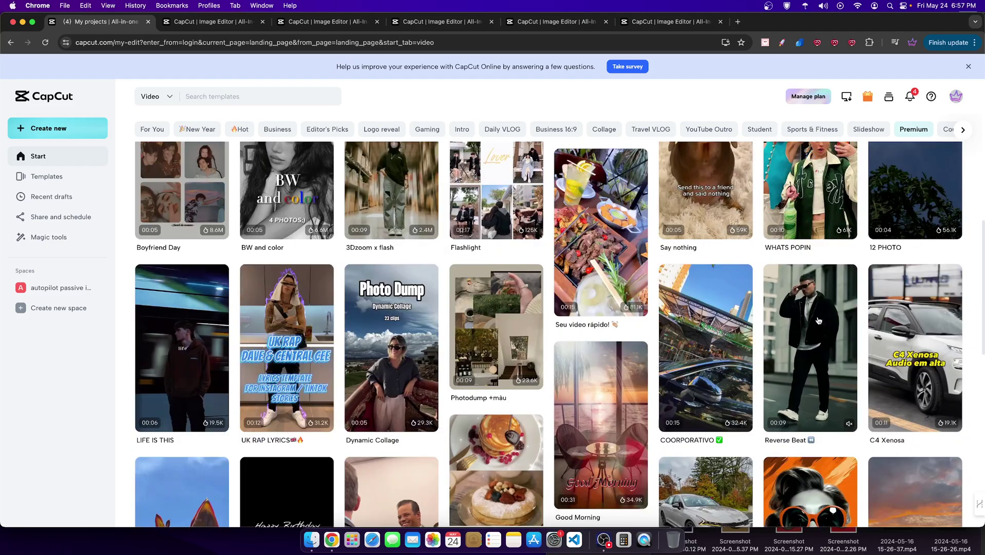
pyautogui.click(818, 319)
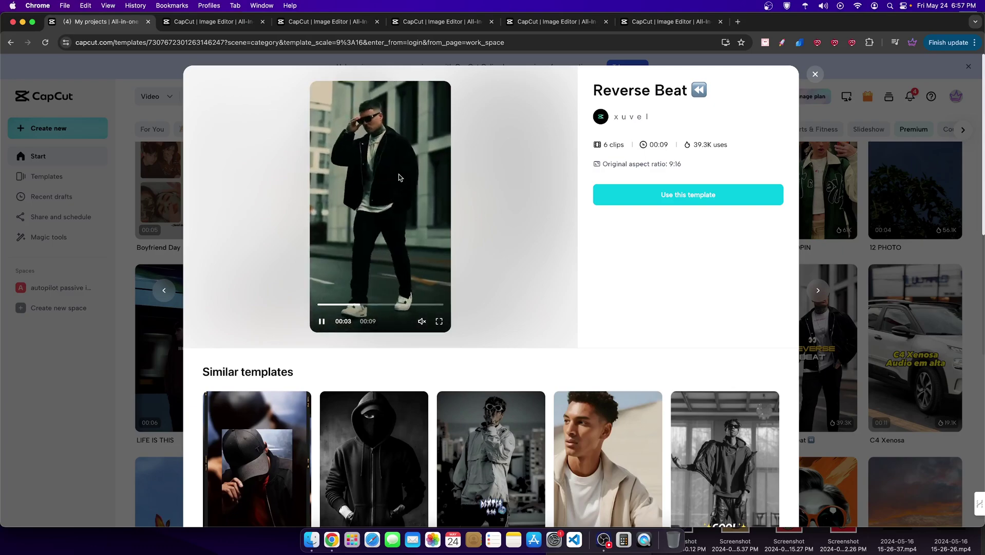
pyautogui.click(912, 245)
pyautogui.click(927, 345)
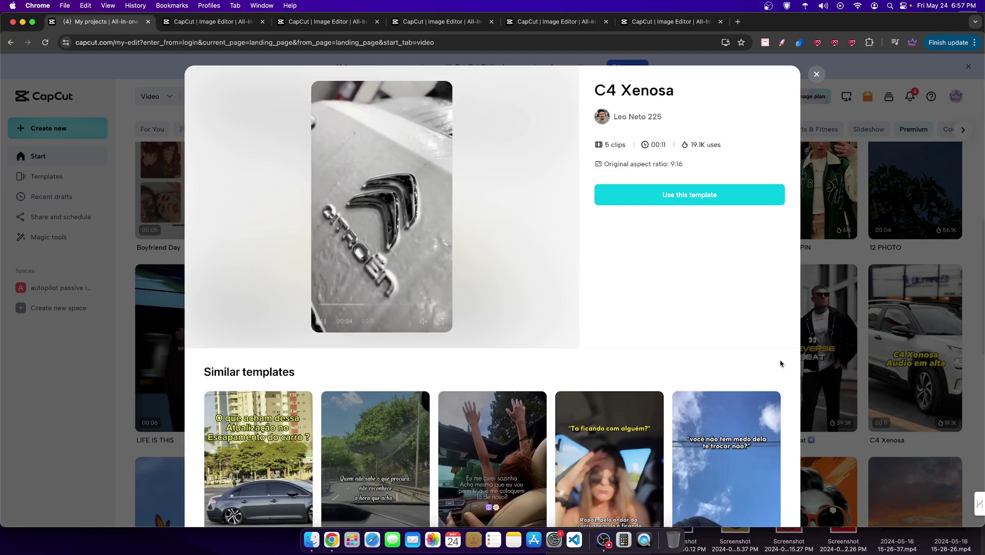
pyautogui.click(869, 329)
# - Reveal more template categories and browse the Course Promo templates
pyautogui.scroll(-4, 272, 381)
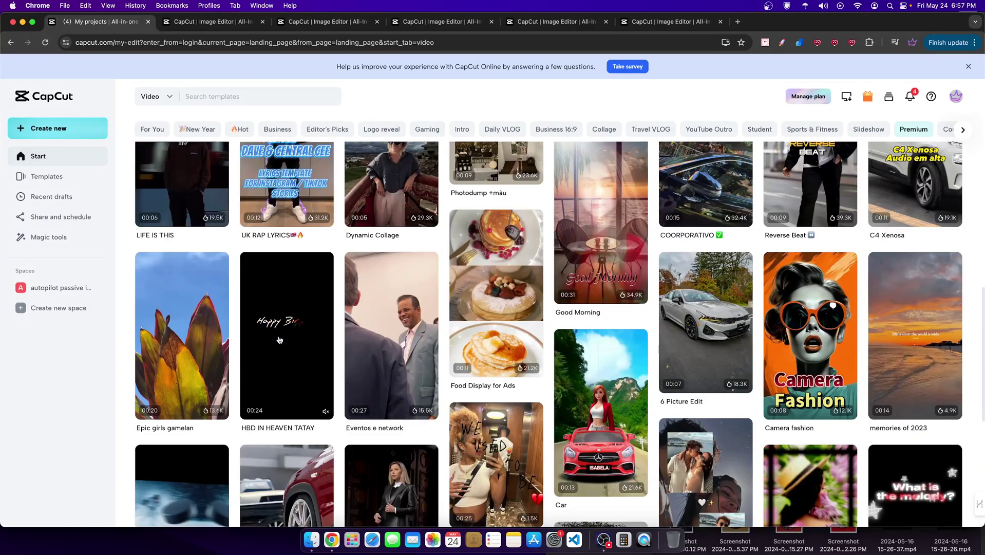
pyautogui.scroll(-6, 280, 339)
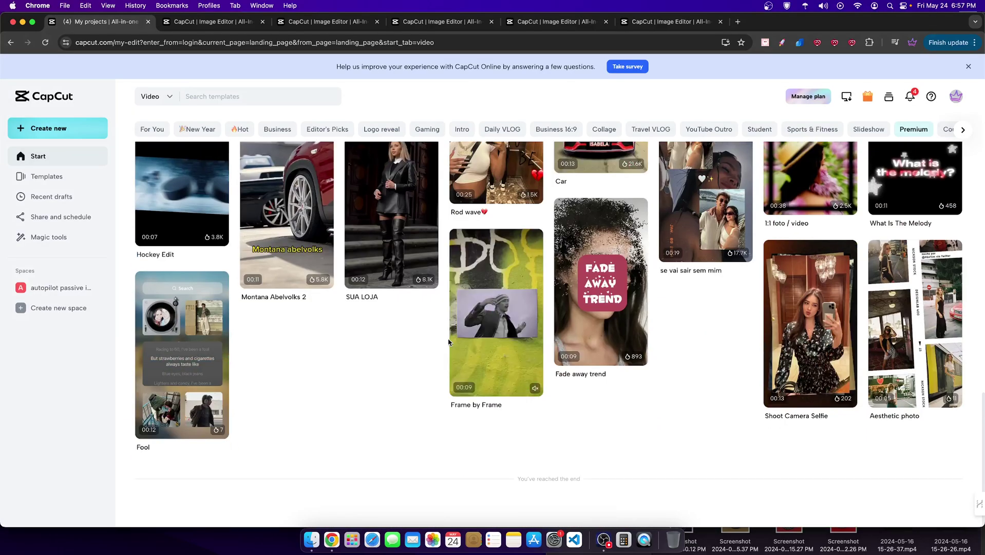
pyautogui.scroll(8, 303, 263)
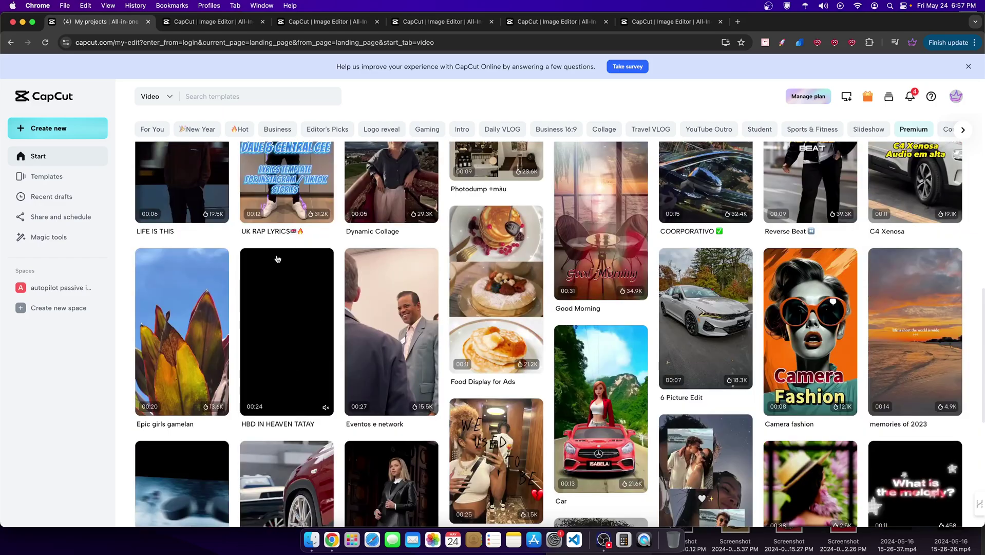
pyautogui.scroll(5, 304, 263)
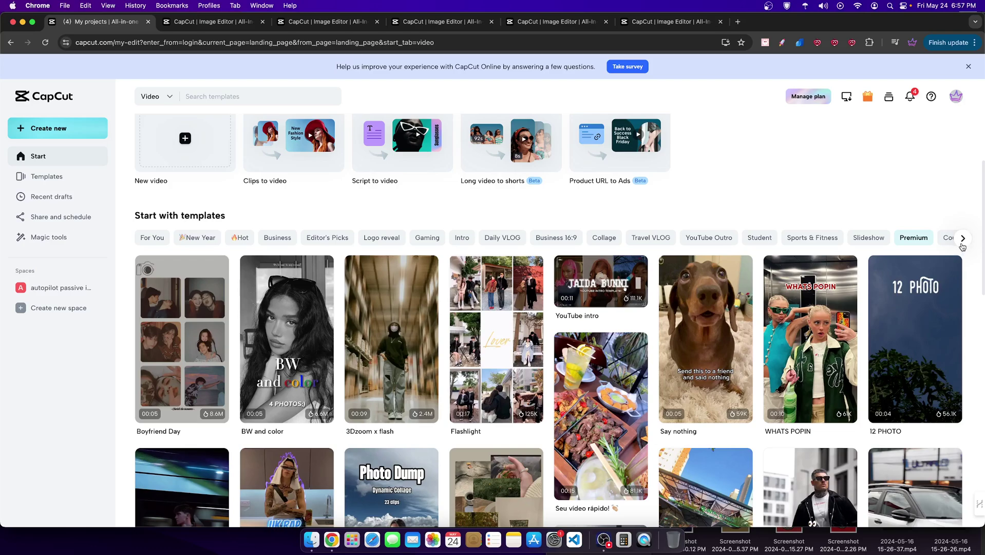
pyautogui.click(962, 242)
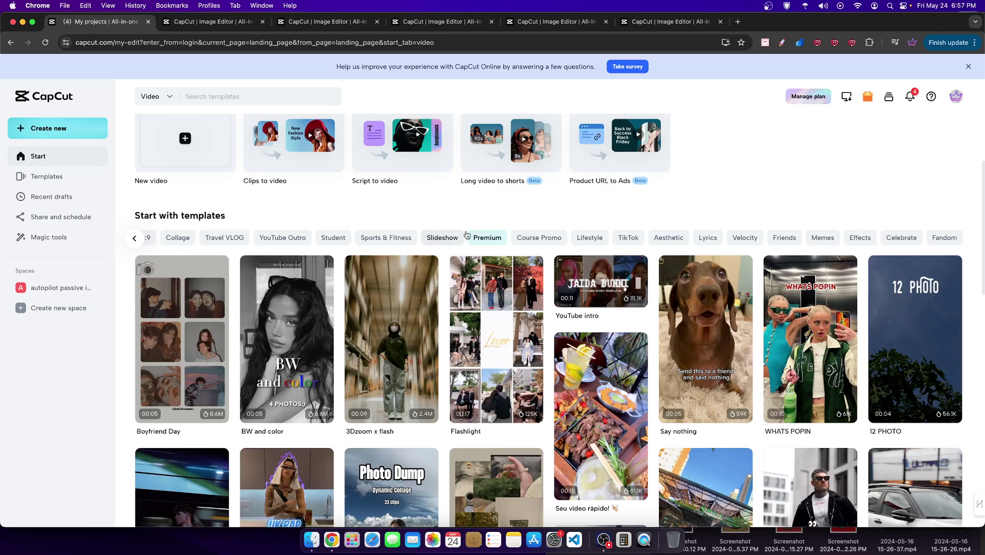
pyautogui.scroll(-1, 688, 321)
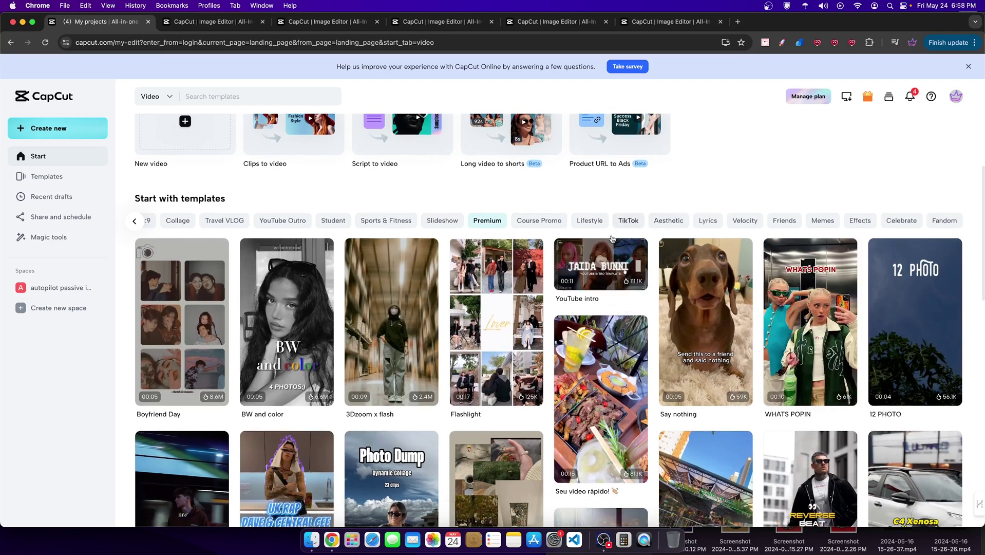
pyautogui.click(535, 220)
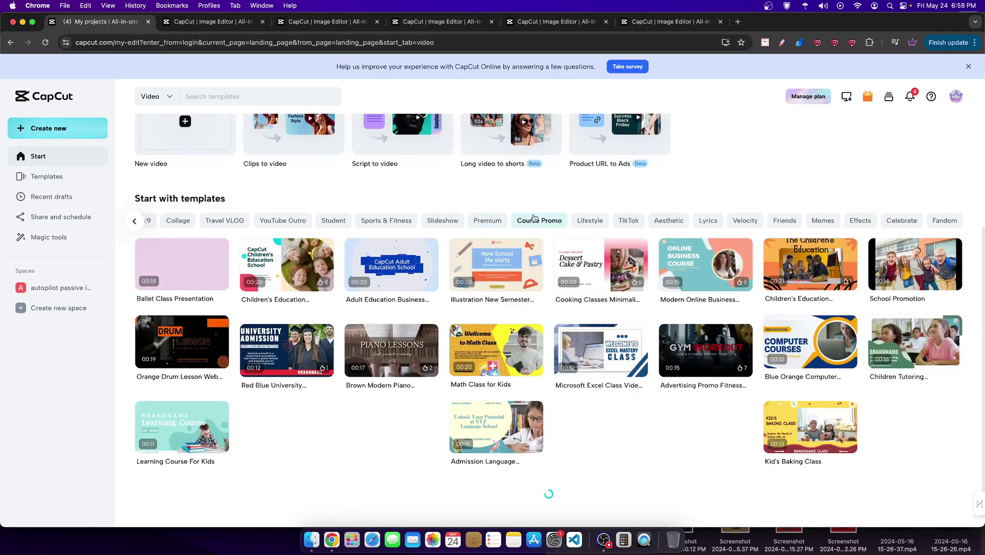
pyautogui.scroll(-5, 633, 356)
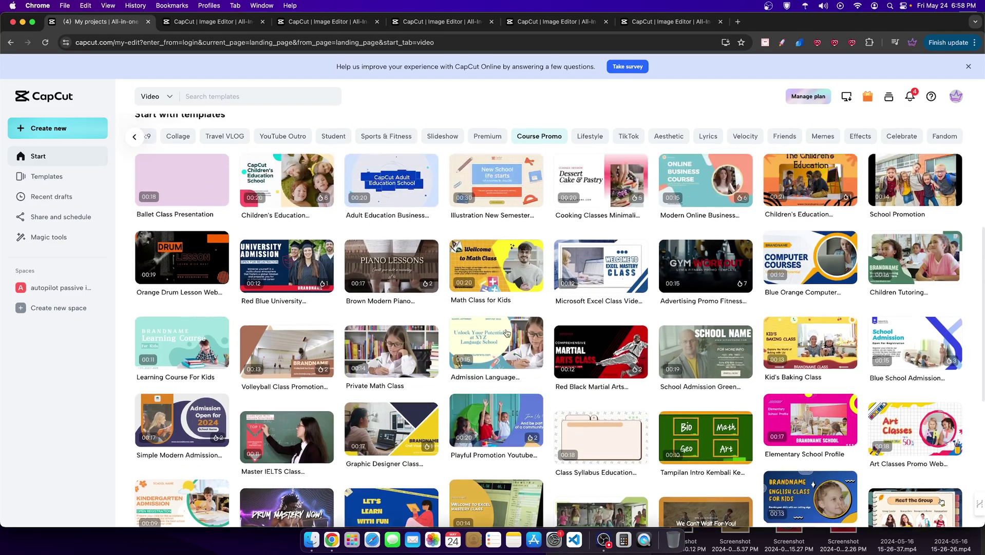
pyautogui.scroll(10, 668, 359)
# - Browse the Friends and Travel VLOG templates, then bring the OBS window to the front
pyautogui.click(783, 383)
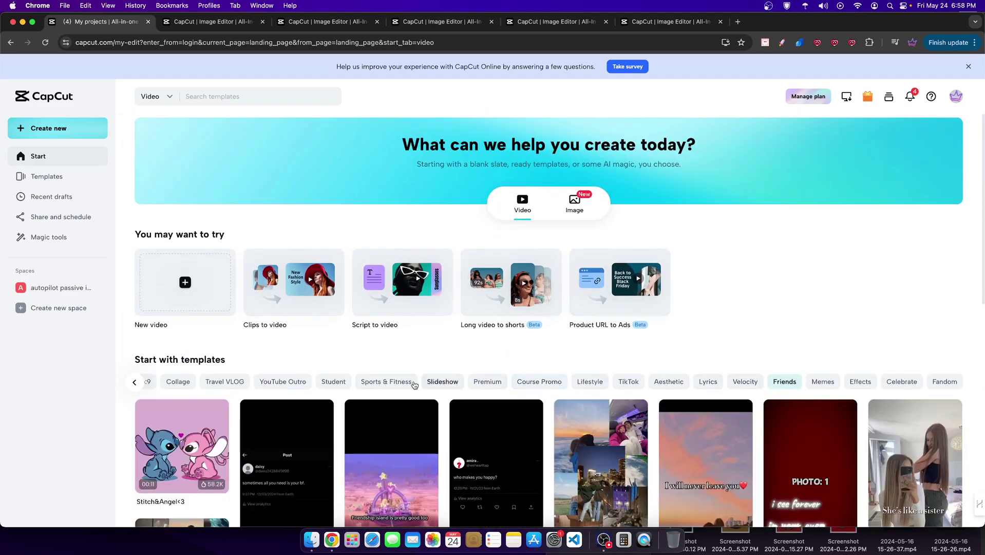
pyautogui.click(226, 379)
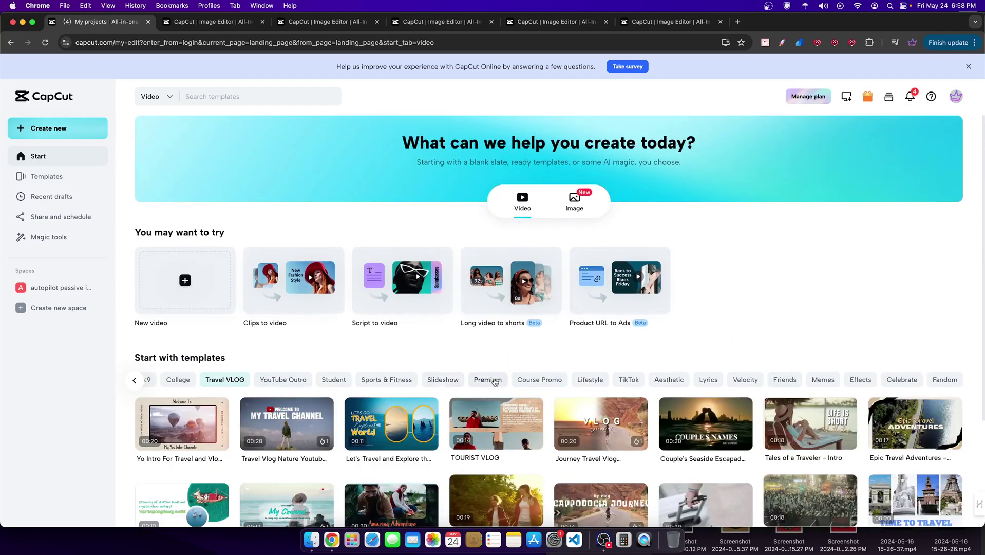
pyautogui.scroll(-3, 229, 384)
pyautogui.scroll(-4, 729, 366)
pyautogui.scroll(6, 352, 314)
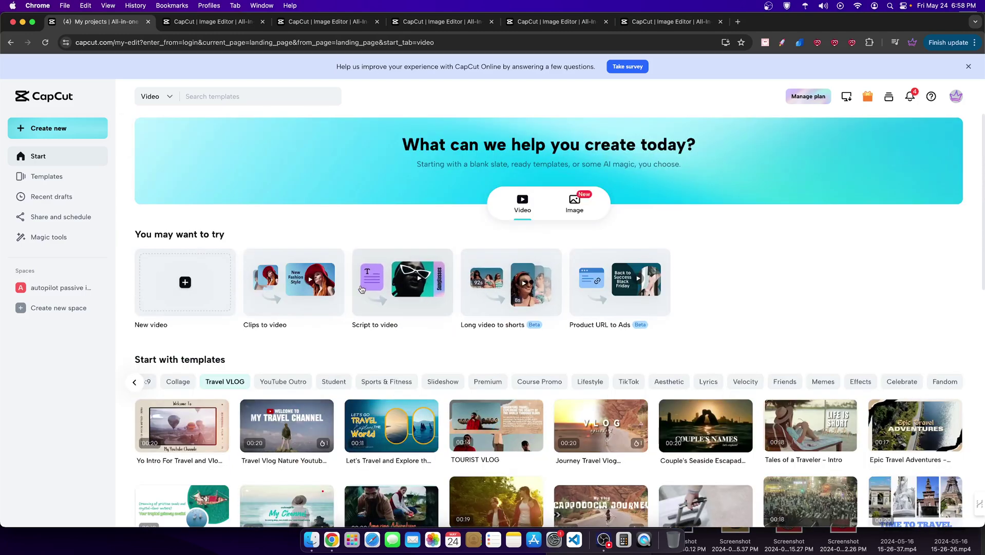
pyautogui.scroll(-4, 361, 285)
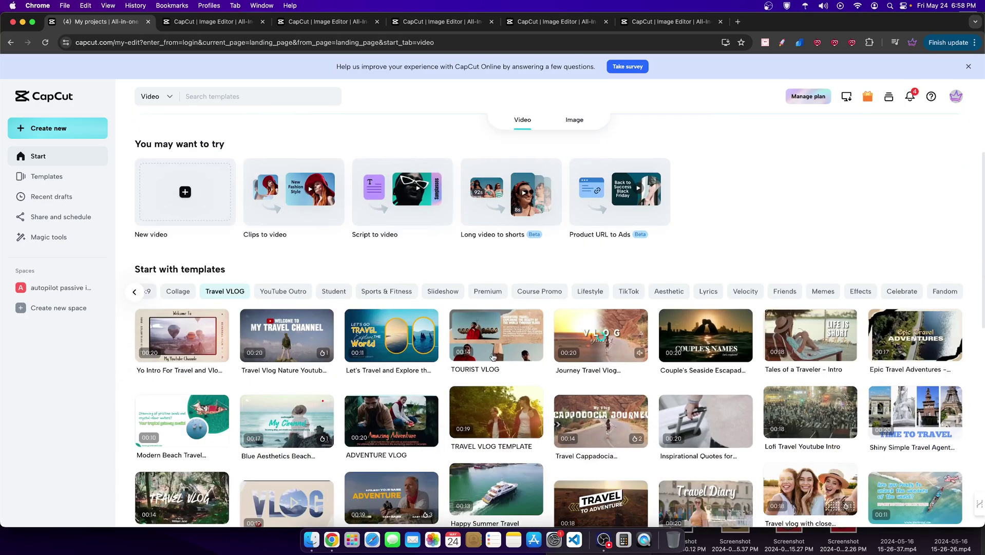
pyautogui.scroll(-1, 949, 256)
pyautogui.scroll(-3, 949, 256)
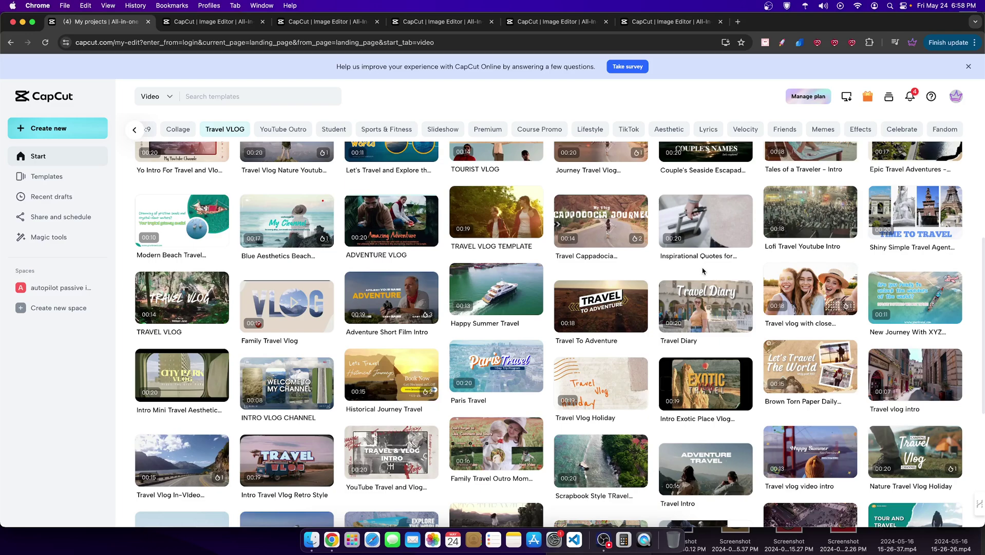
pyautogui.scroll(6, 686, 266)
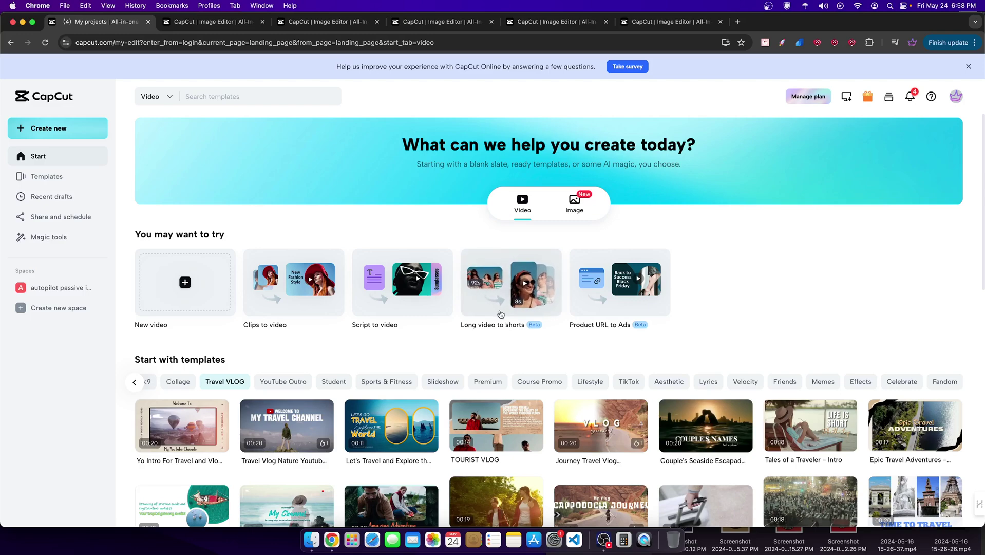
pyautogui.scroll(-3, 862, 359)
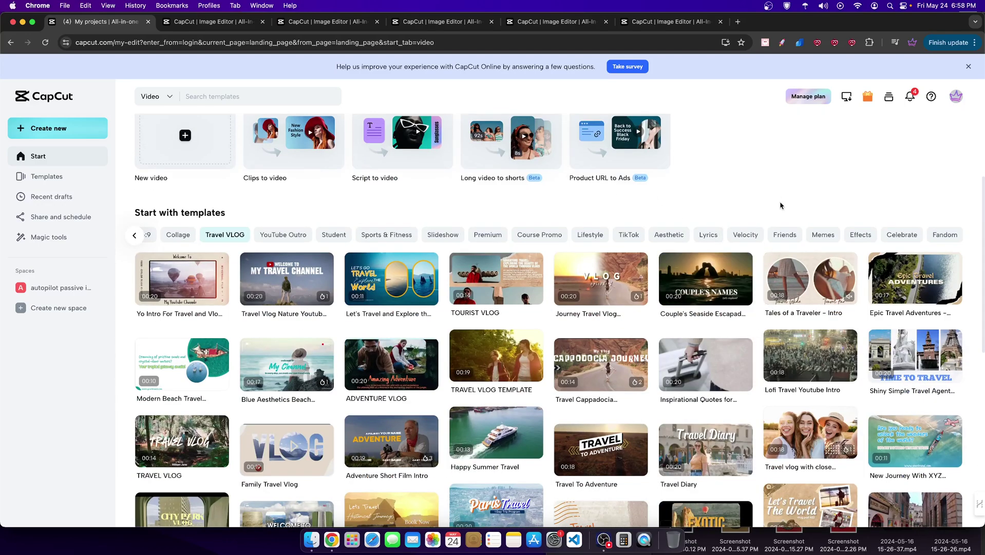
pyautogui.click(603, 538)
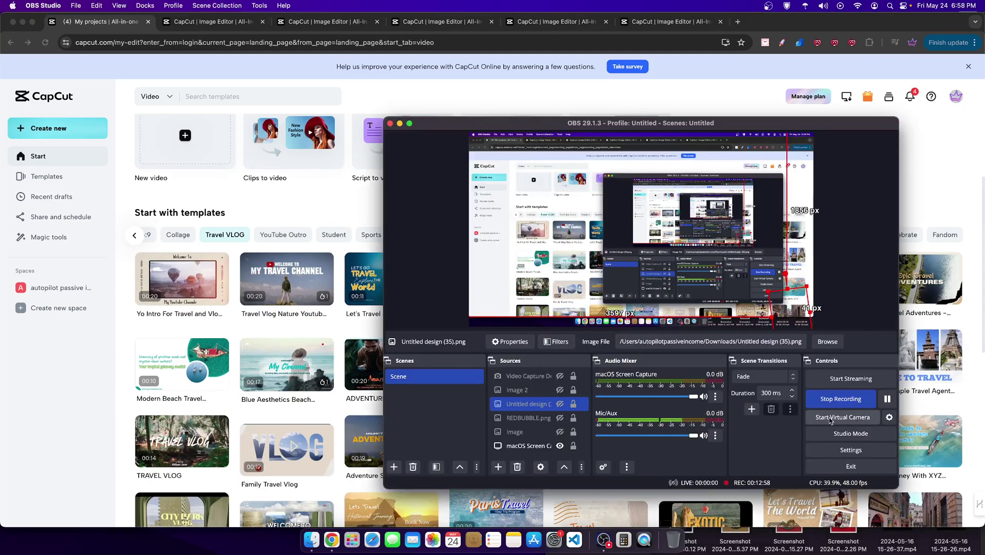